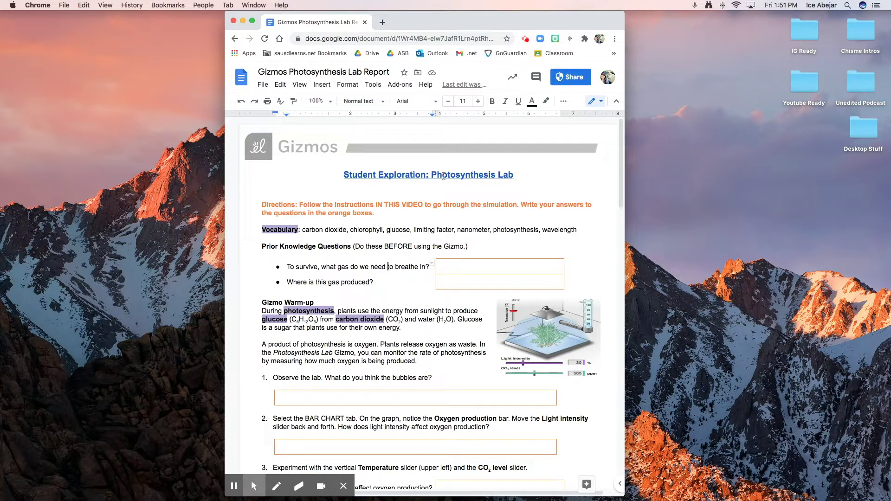
Open the ExploreLearning Gizmos site linked in the worksheet title and widen the browser window
click(444, 176)
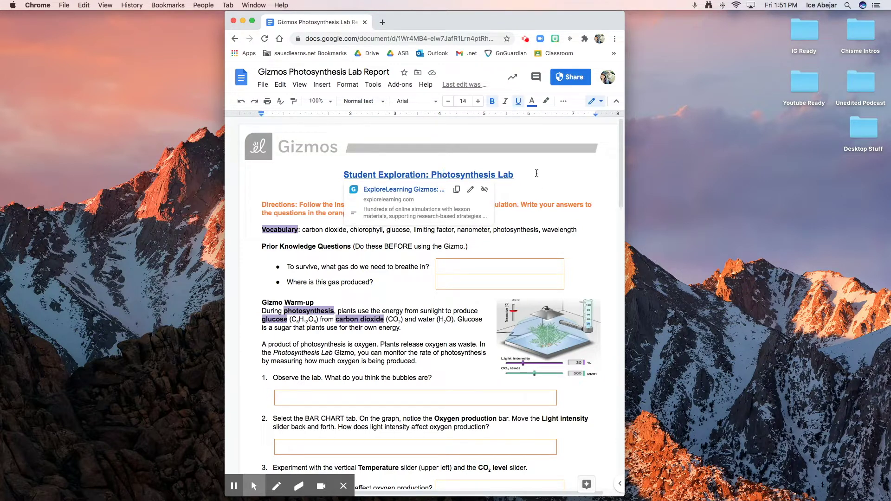
click(457, 175)
click(395, 190)
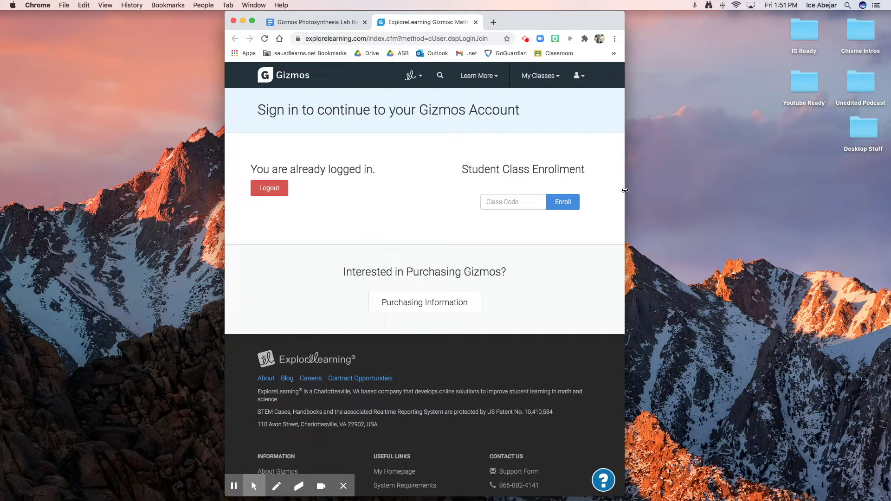
drag(624, 190, 722, 193)
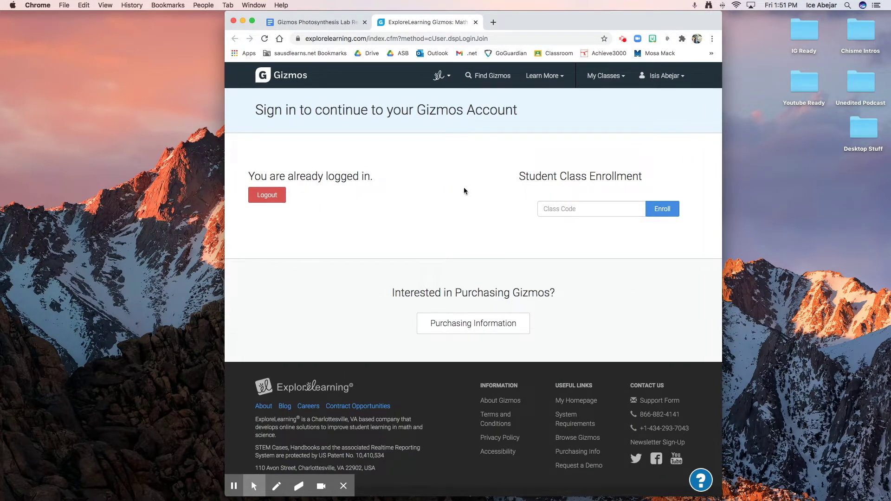
Locate the class code field for student enrollment, and open the P.2 class page
click(561, 208)
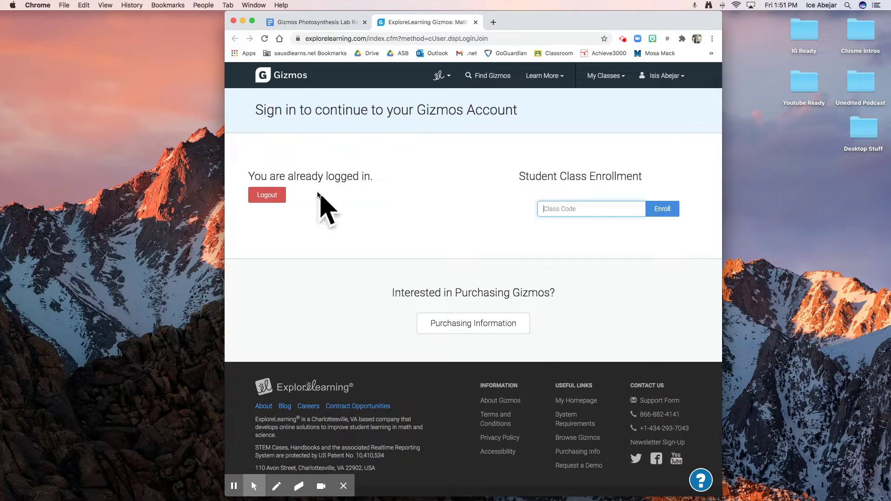
click(603, 83)
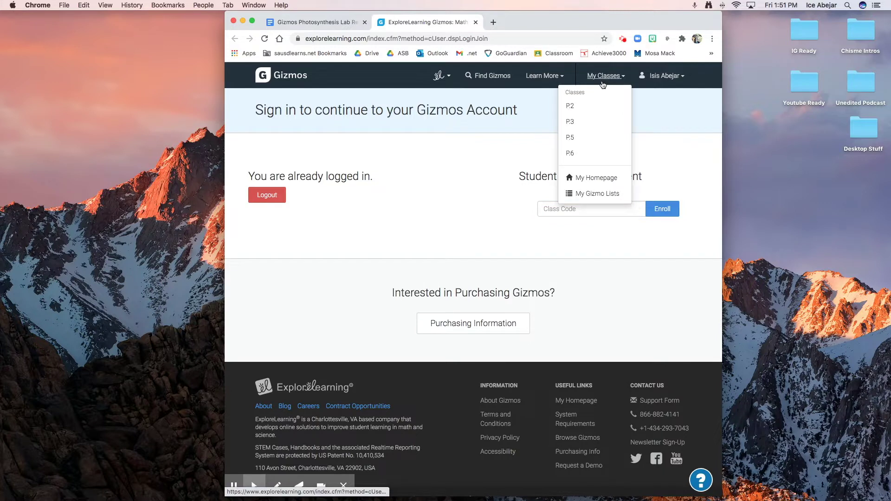
click(584, 110)
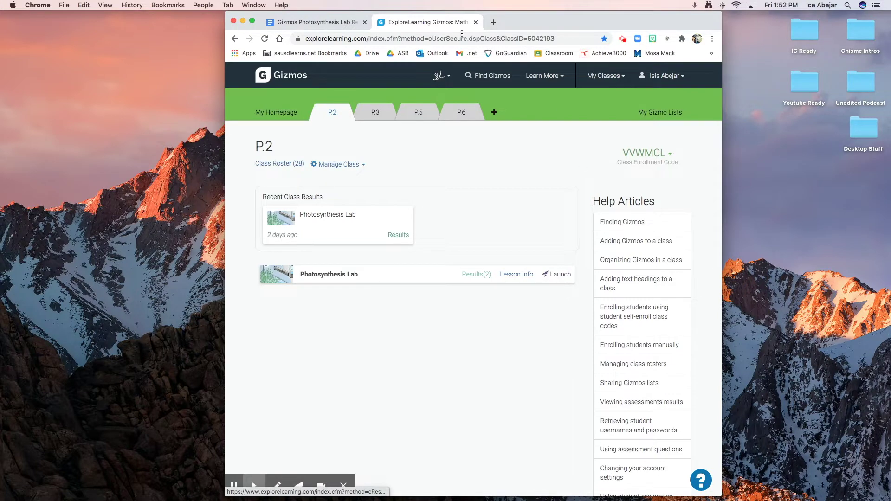
Return to the Gizmos Photosynthesis Lab Report document and remove "limiting factor" from its vocabulary list
click(337, 23)
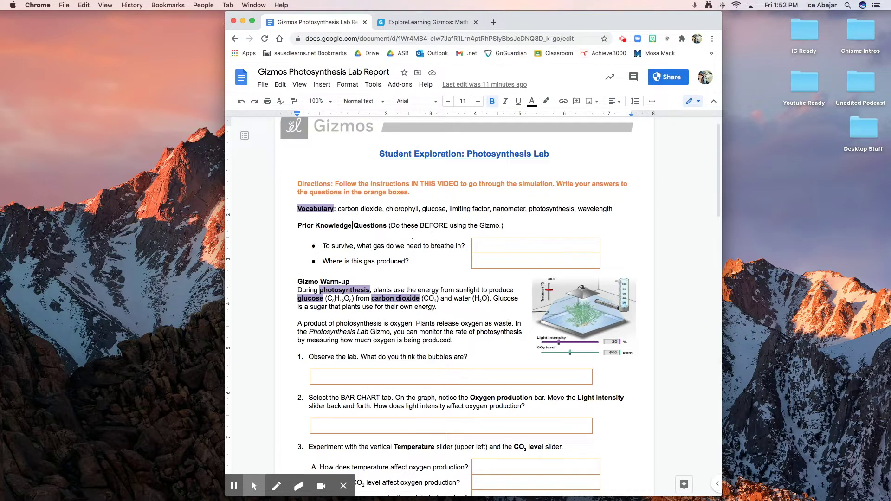
double_click(314, 210)
click(328, 210)
click(347, 288)
key(cmd+z)
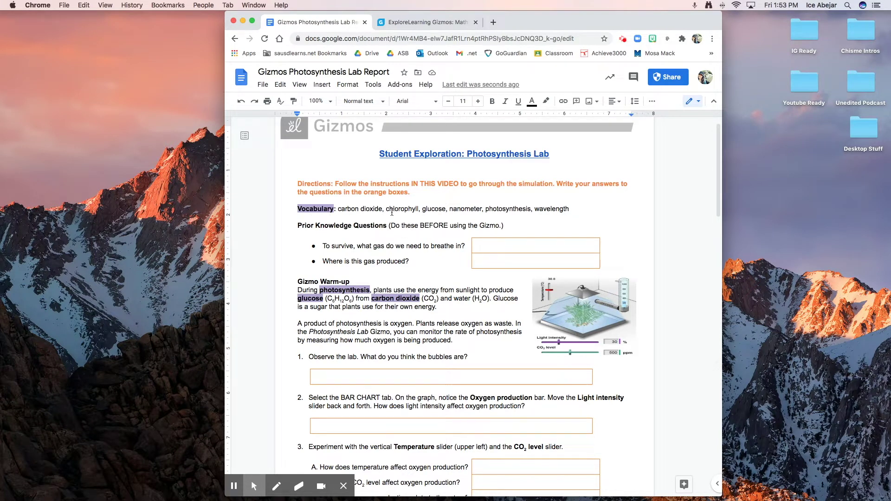
Review the vocabulary terms chlorophyll, glucose, nanometer, photosynthesis and wavelength, along with the Prior Knowledge Questions section
drag(387, 209, 446, 210)
double_click(468, 210)
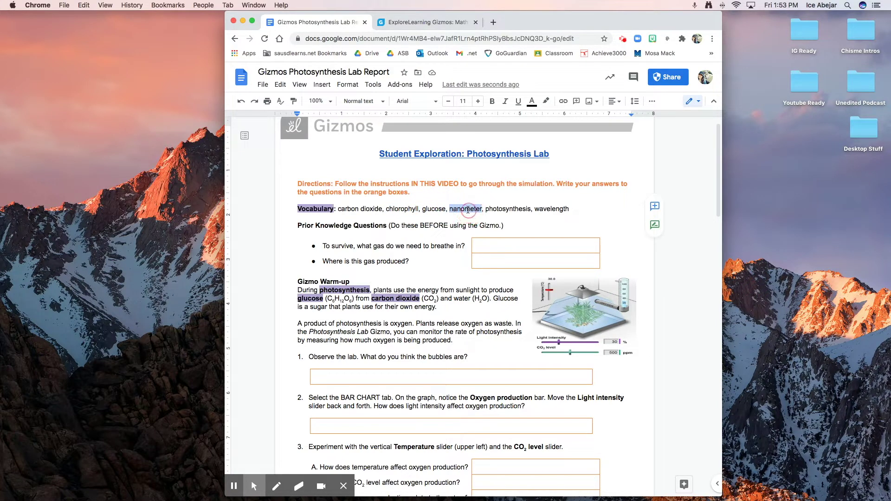
double_click(506, 210)
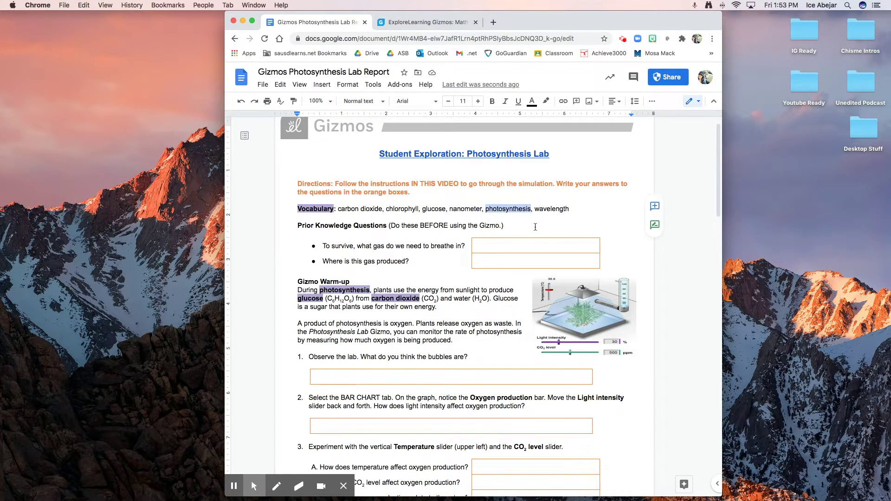
double_click(551, 210)
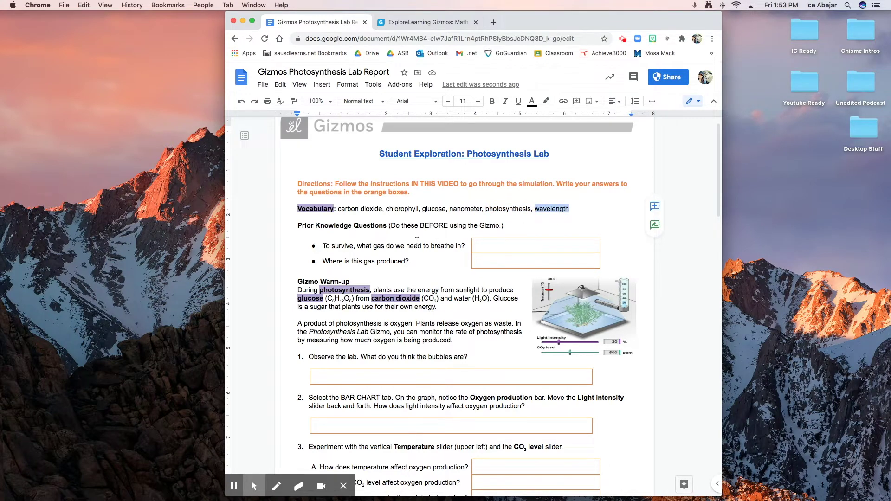
click(307, 238)
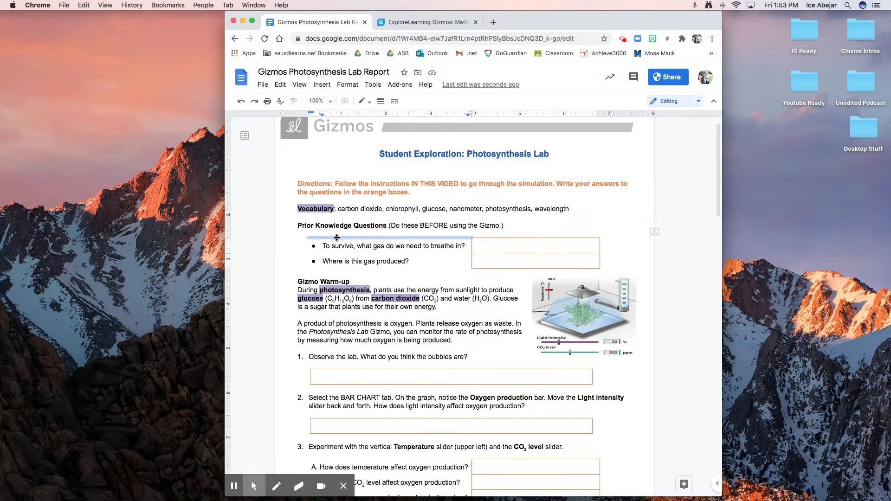
click(303, 235)
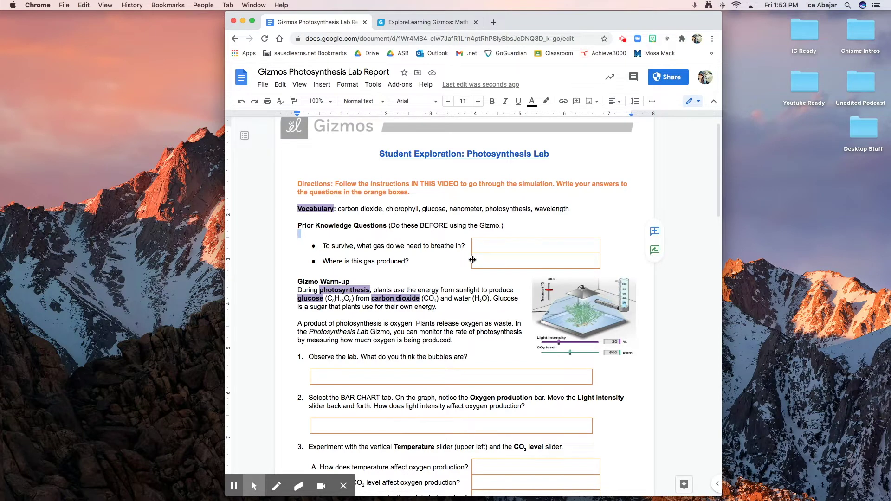
Review the warm-up questions and the Activity A: Ideal conditions section, highlighting its Gizmo setup instructions
scroll(472, 259, down, 5)
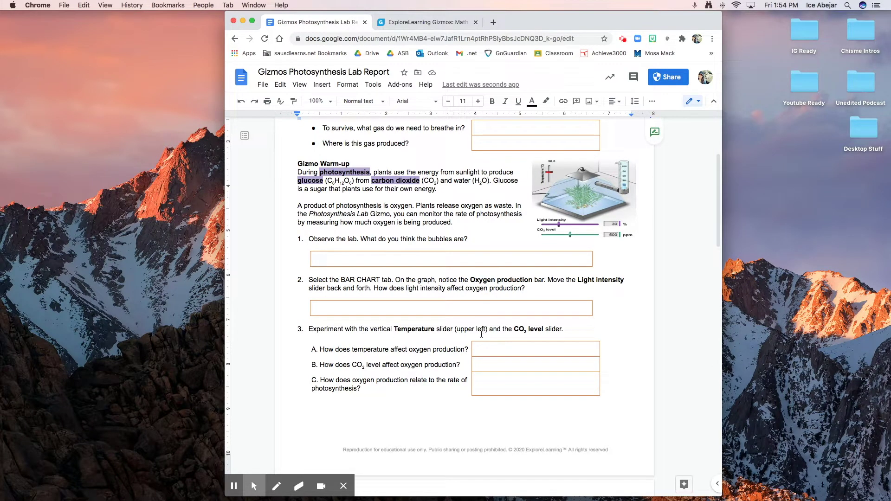
scroll(472, 338, down, 10)
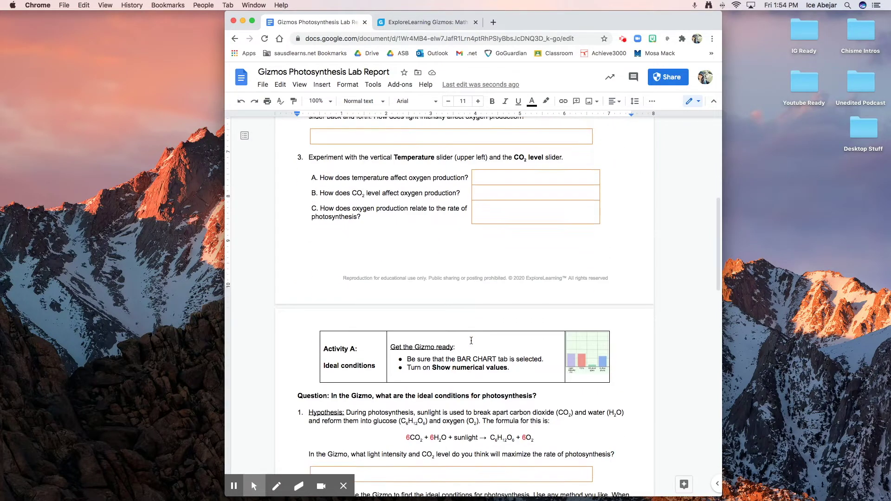
scroll(471, 341, down, 5)
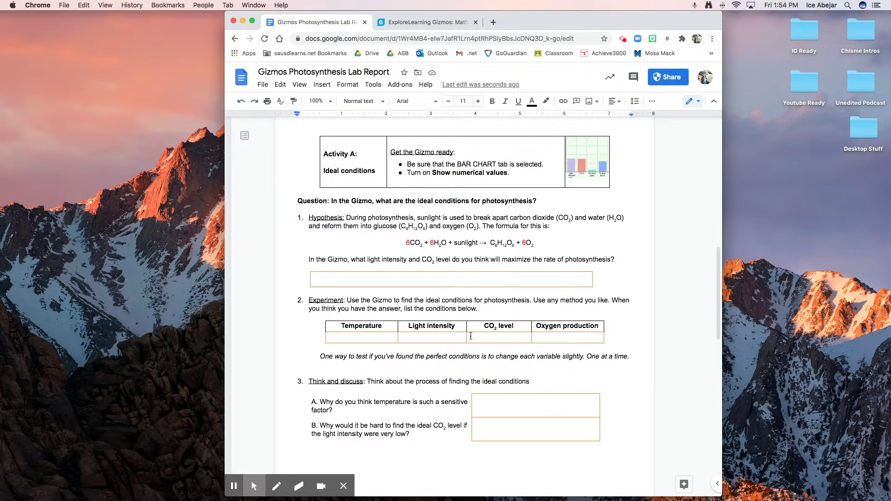
scroll(472, 336, up, 1)
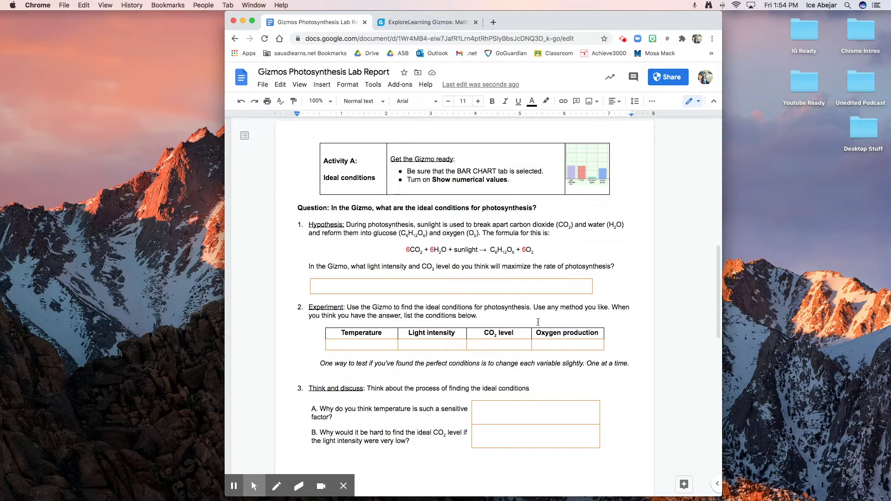
drag(524, 187, 310, 170)
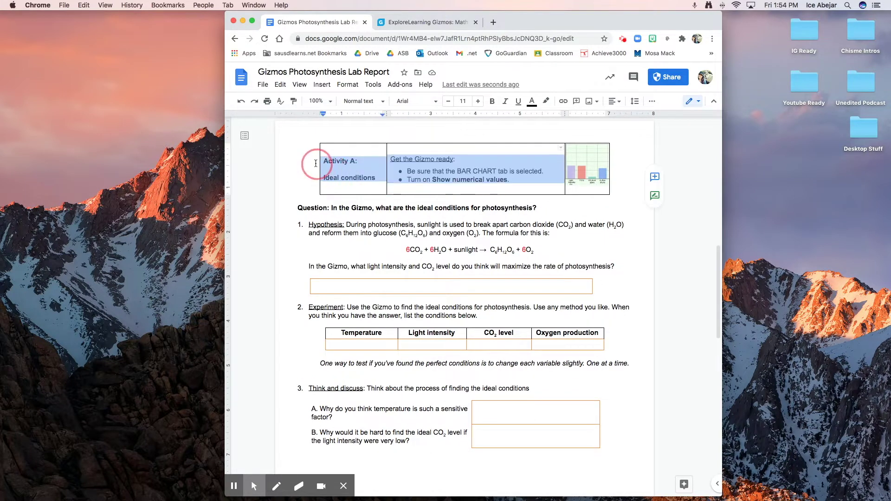
click(305, 187)
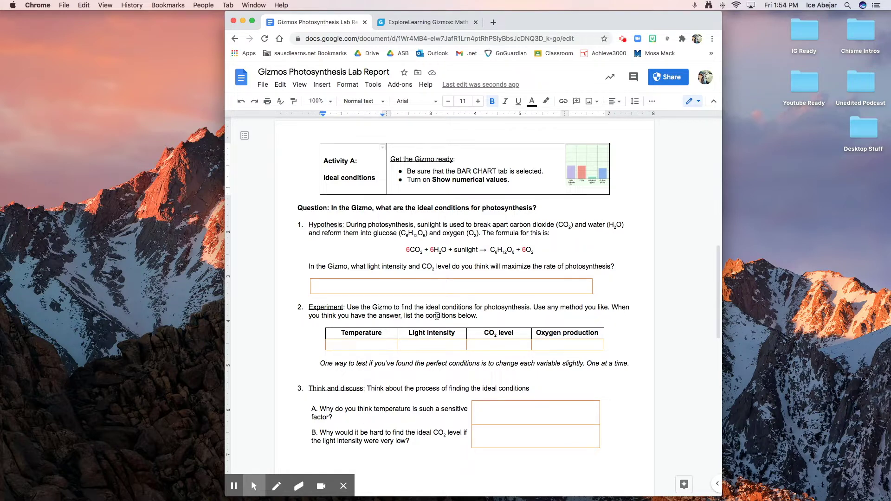
Review the Activity B: Colored light section, highlighting its Gizmo setup instructions and reading its questions
scroll(437, 316, down, 15)
scroll(440, 315, down, 2)
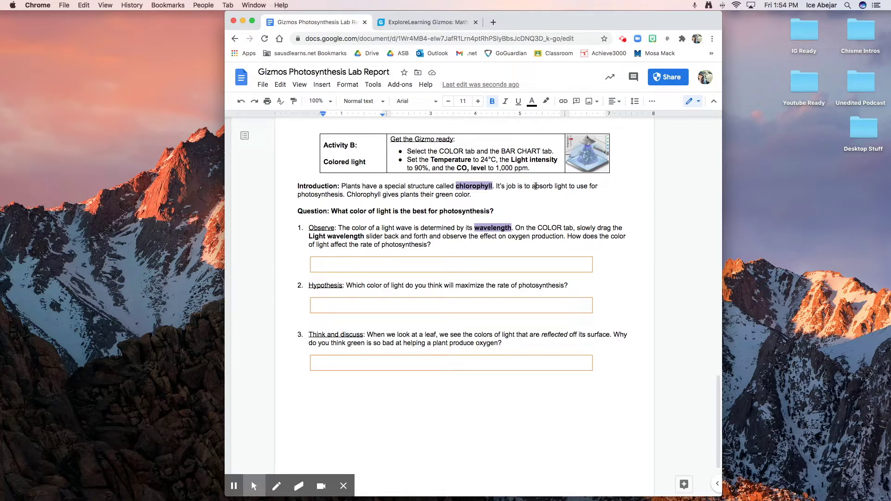
drag(533, 166, 308, 147)
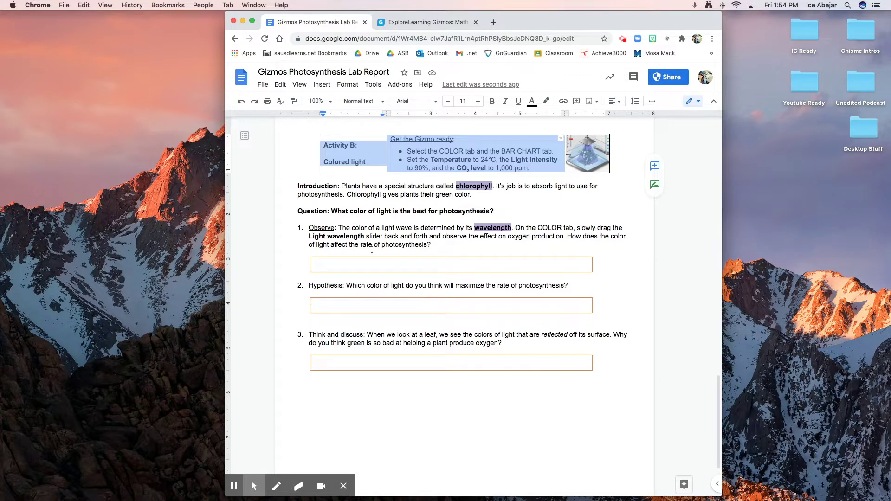
scroll(372, 251, down, 3)
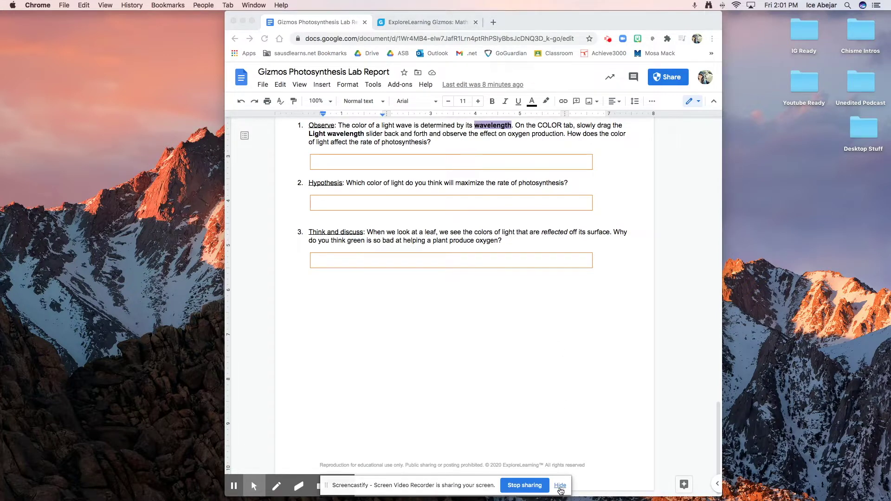
Dismiss the screen-sharing notice and launch the Photosynthesis Lab simulation from the P.2 class page
click(560, 486)
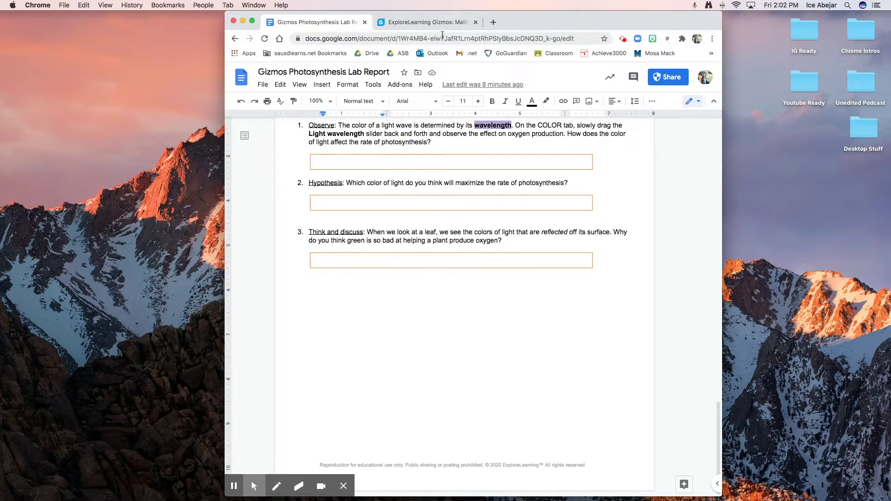
click(438, 22)
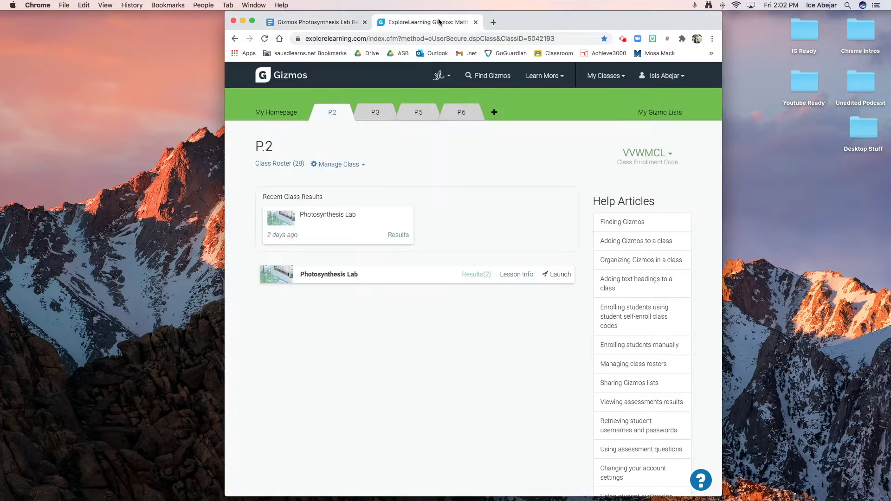
click(561, 275)
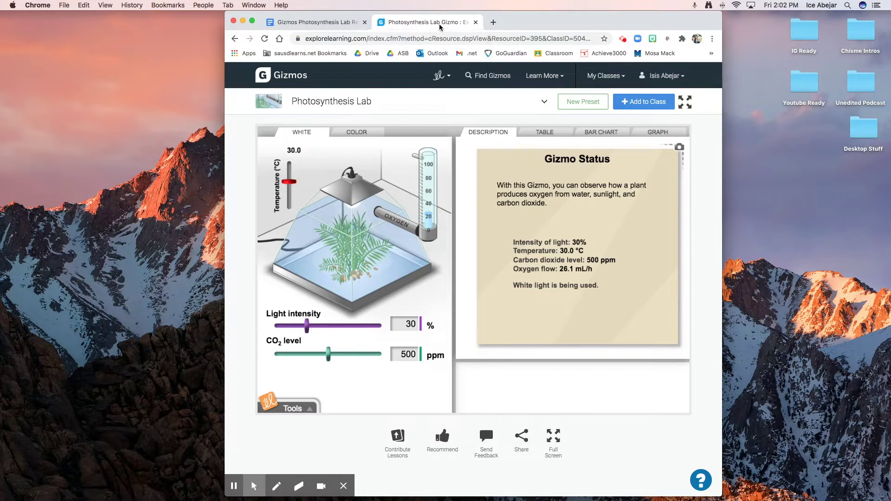
Place the Photosynthesis Lab simulation in its own window beside the lab report, resizing both windows so they do not overlap
drag(405, 23, 261, 23)
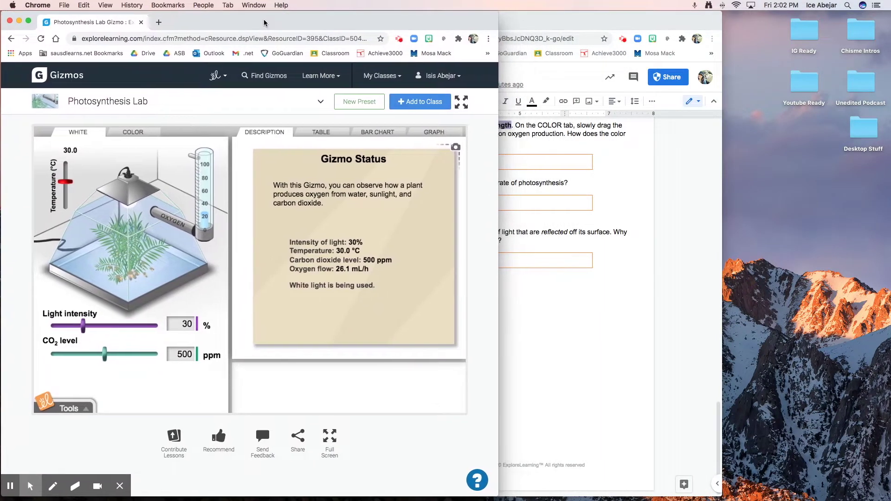
drag(530, 21, 698, 21)
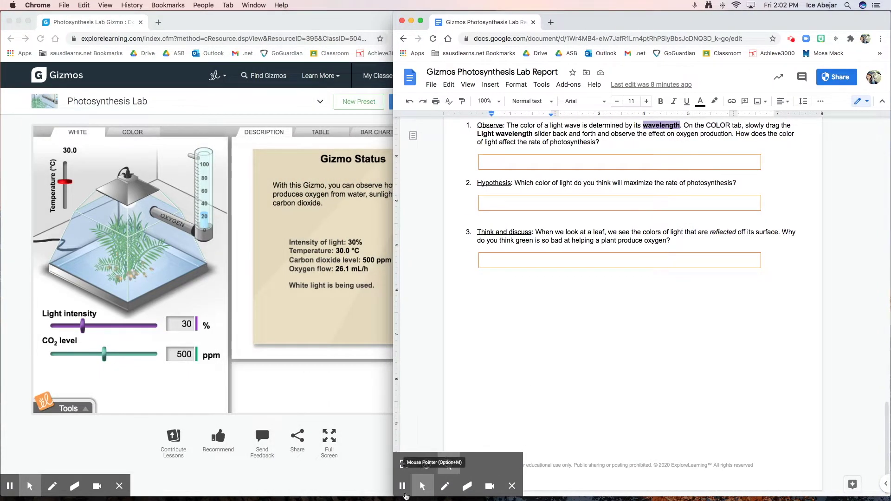
drag(395, 495, 510, 500)
scroll(655, 275, up, 10)
scroll(655, 275, up, 5)
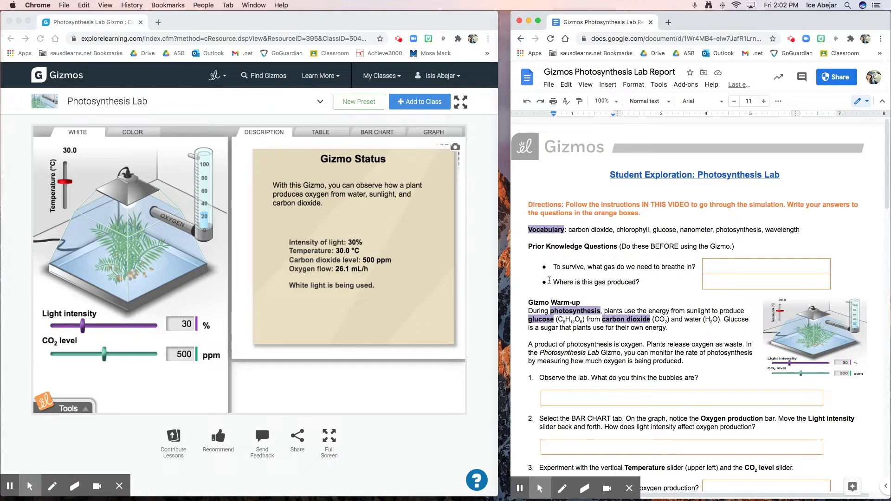
click(499, 279)
drag(504, 279, 510, 279)
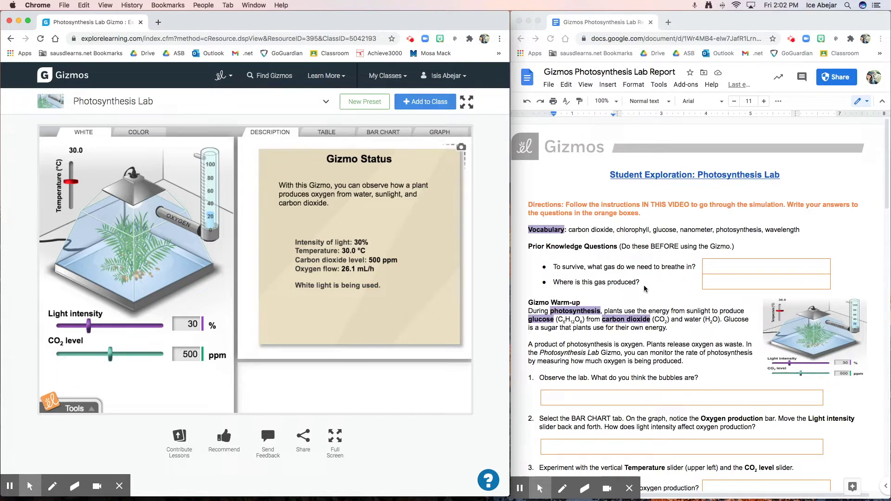
Examine the two Prior Knowledge Questions and locate their orange answer boxes in the lab report
click(725, 269)
double_click(723, 278)
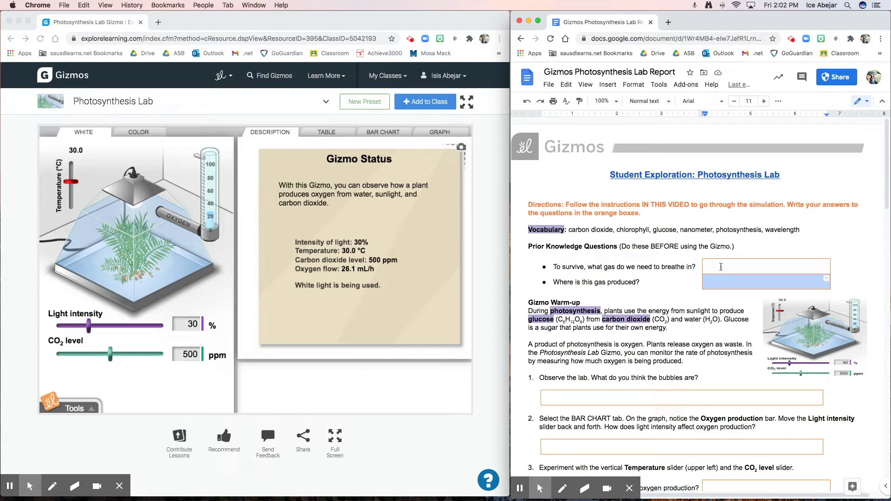
double_click(720, 267)
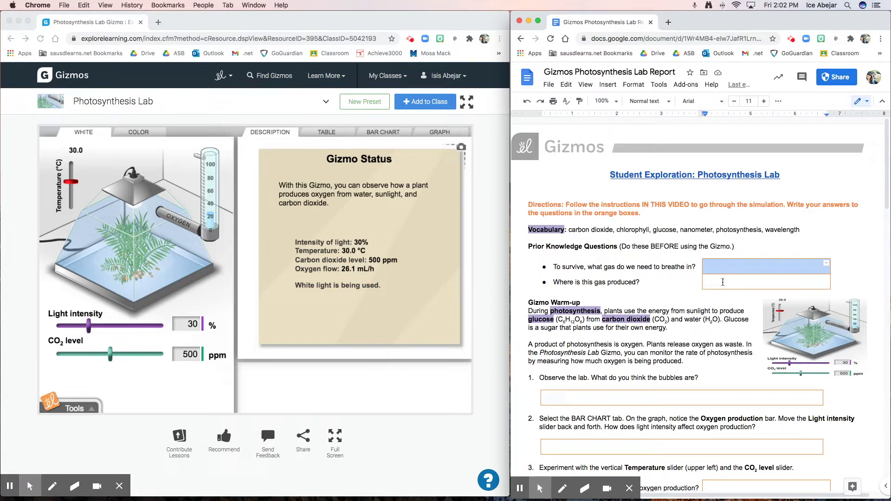
click(722, 282)
double_click(724, 285)
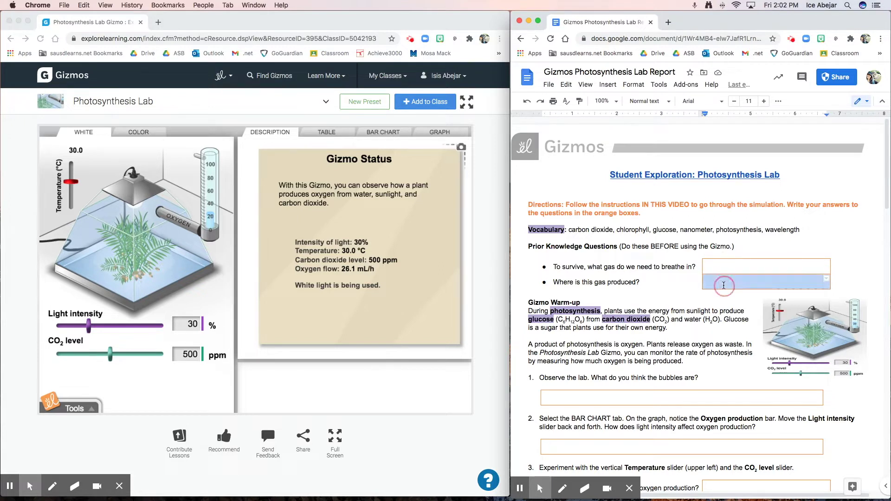
click(628, 264)
double_click(649, 279)
click(755, 262)
click(740, 266)
click(740, 282)
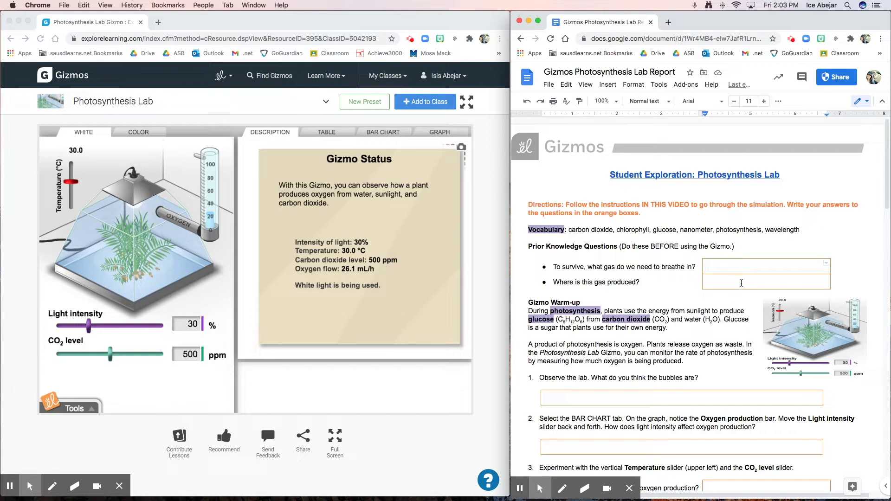
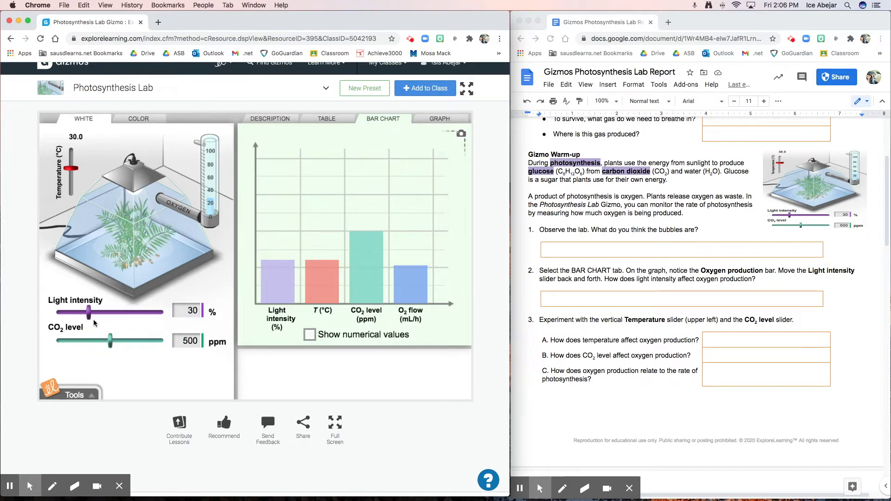
Place the cursor in the answer box for warm-up question 2 on light intensity and oxygen production
click(584, 297)
double_click(584, 298)
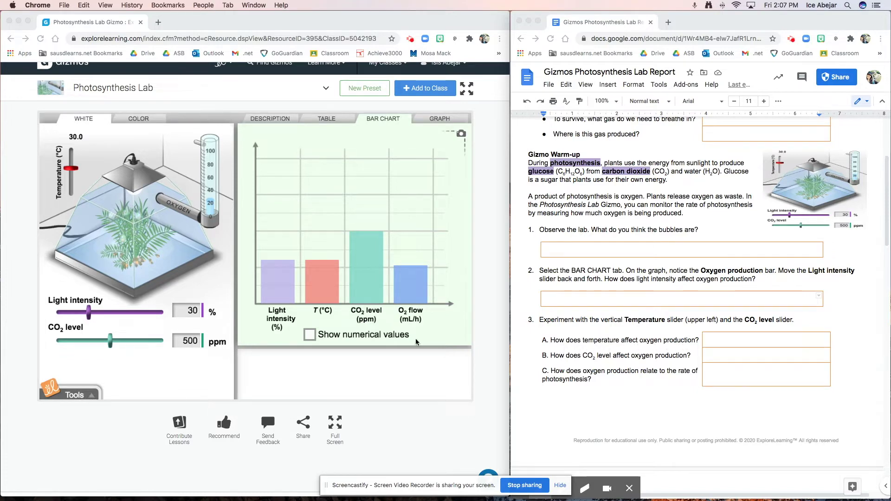
Increase the light intensity to 51% in the simulation to test its effect on oxygen flow
click(89, 314)
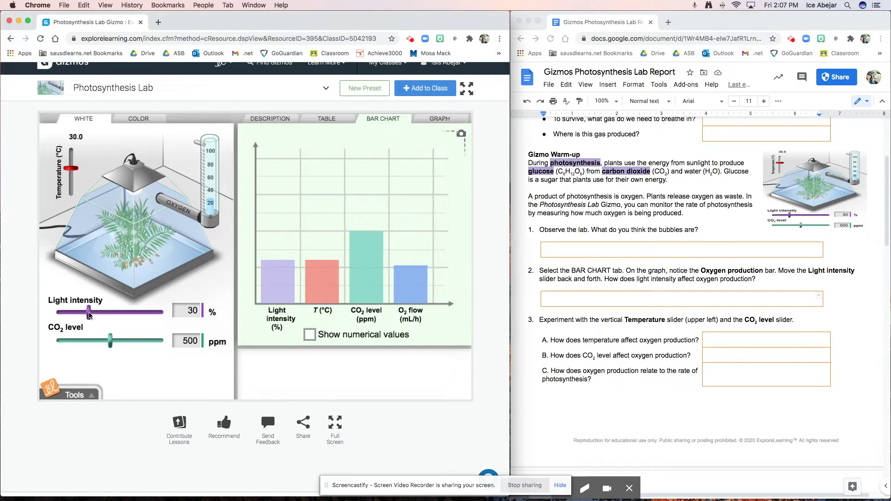
drag(101, 313, 112, 316)
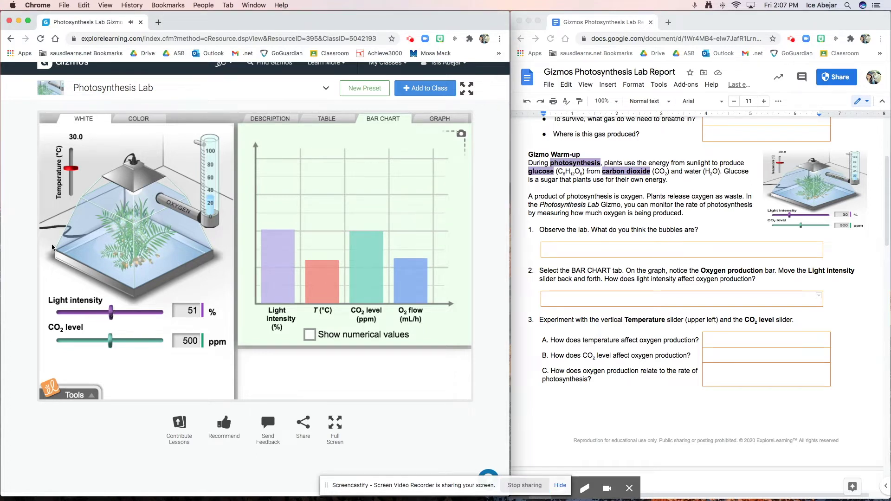
Set the simulation's temperature to 28 °C and select the answer box for question 3A on temperature
mouse_move(73, 170)
mouse_down()
mouse_move(75, 152)
mouse_move(81, 191)
mouse_move(81, 168)
mouse_up()
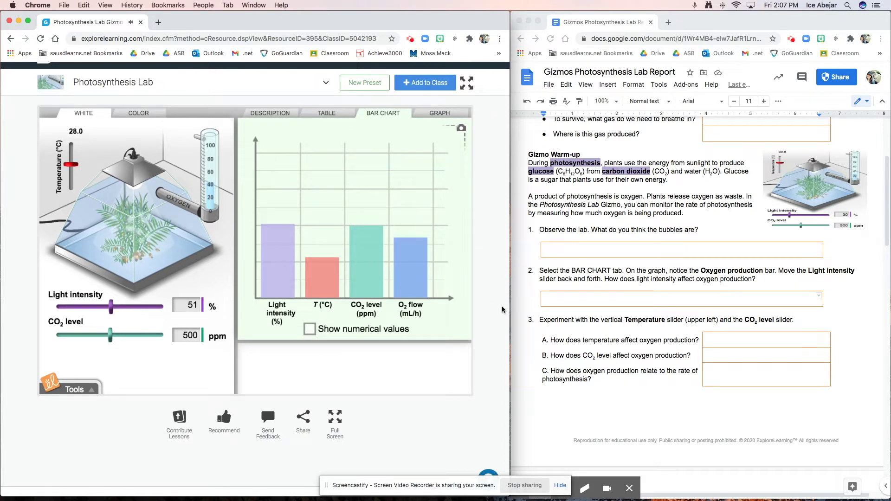
click(750, 339)
click(750, 337)
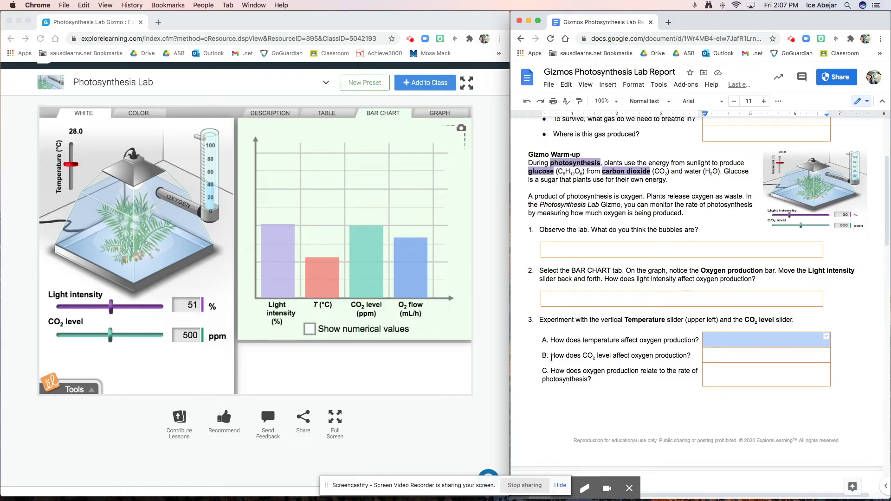
Test the CO₂ level at 1000 ppm and 950 ppm for question 3B, ending in its answer box
double_click(589, 356)
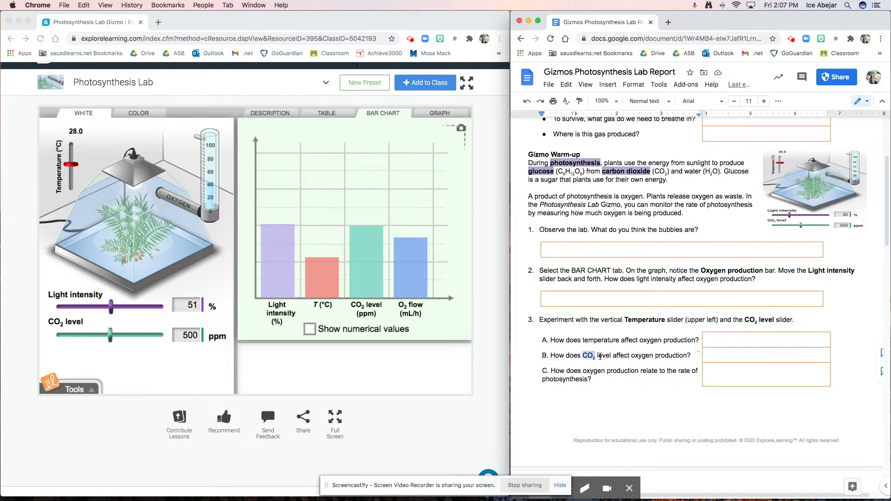
click(110, 337)
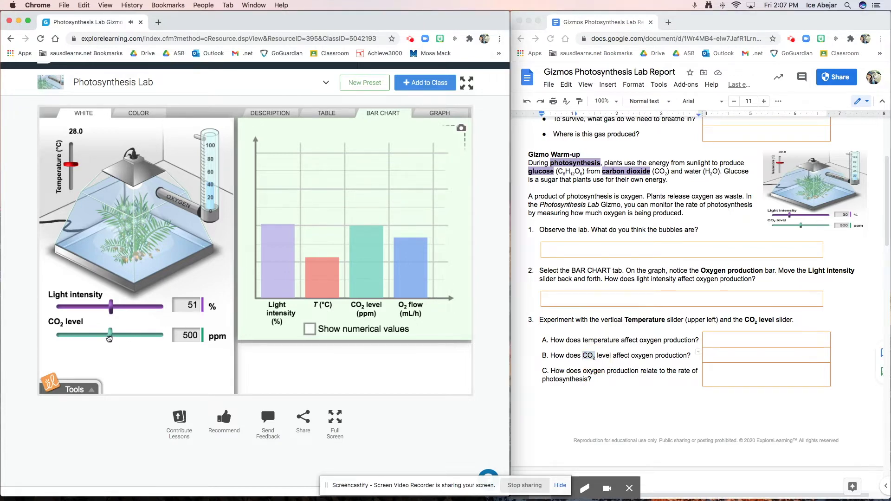
drag(109, 339, 165, 349)
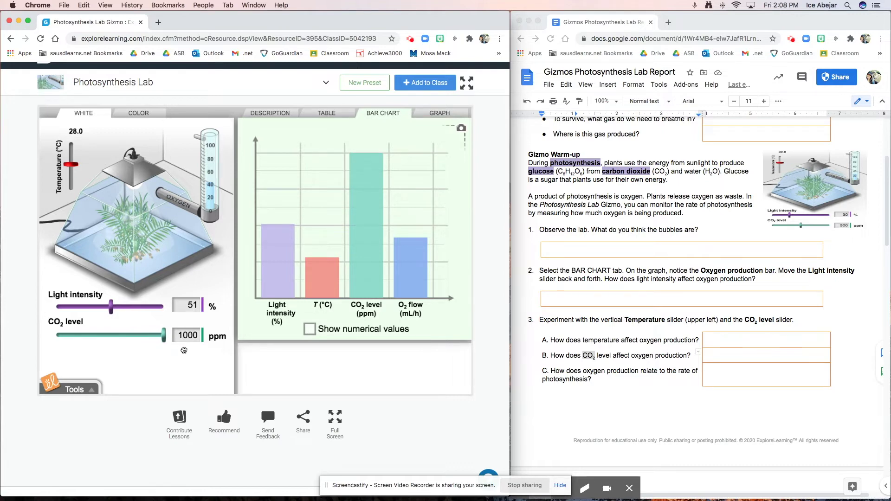
drag(175, 351, 154, 350)
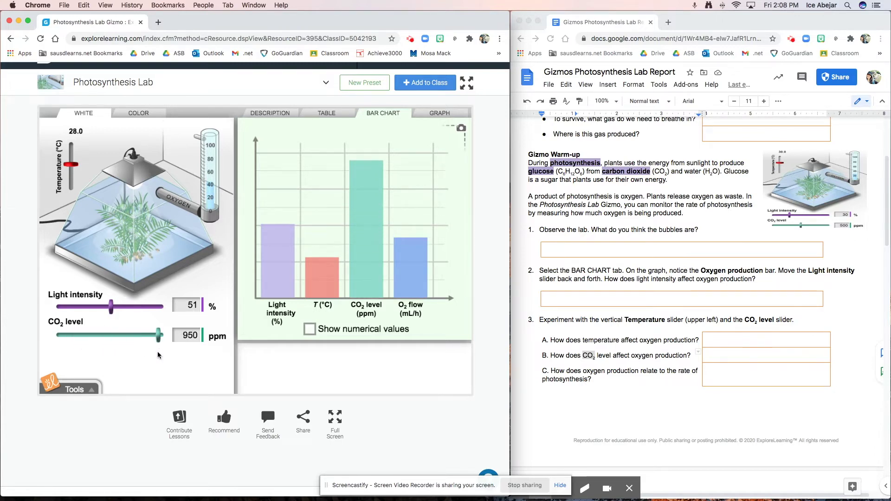
click(732, 358)
double_click(732, 358)
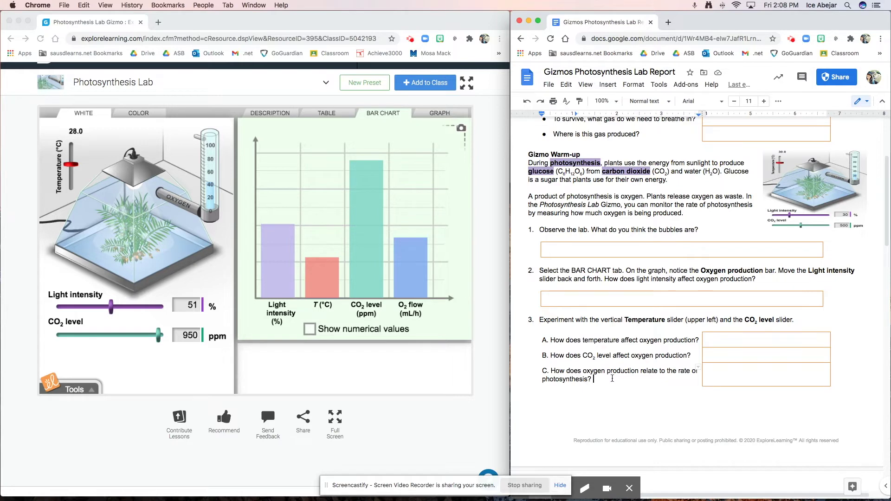
Highlight question 3C, set the CO₂ level to 730 ppm, and select the answer box for 3C
drag(595, 379, 540, 371)
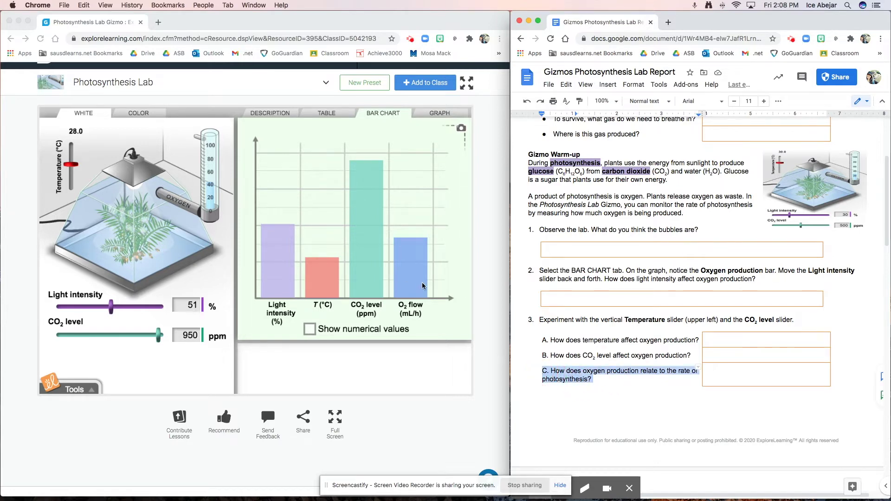
click(158, 326)
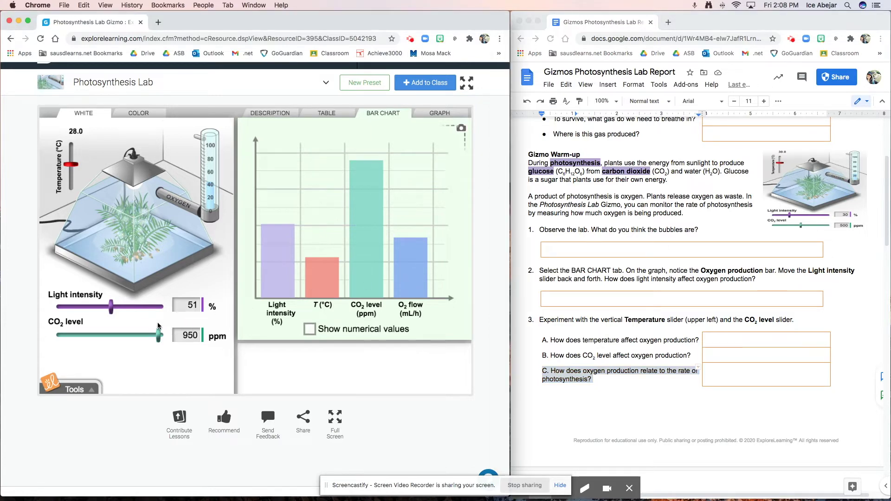
drag(158, 335, 134, 335)
click(582, 380)
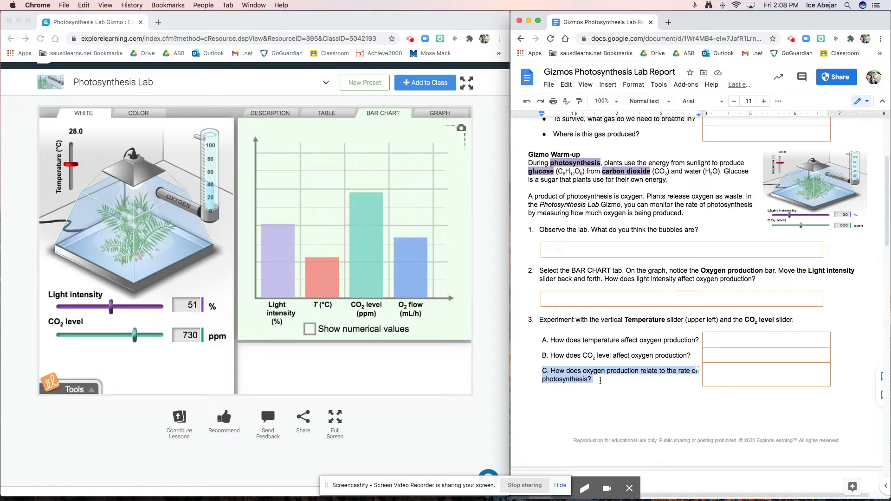
drag(539, 370, 603, 387)
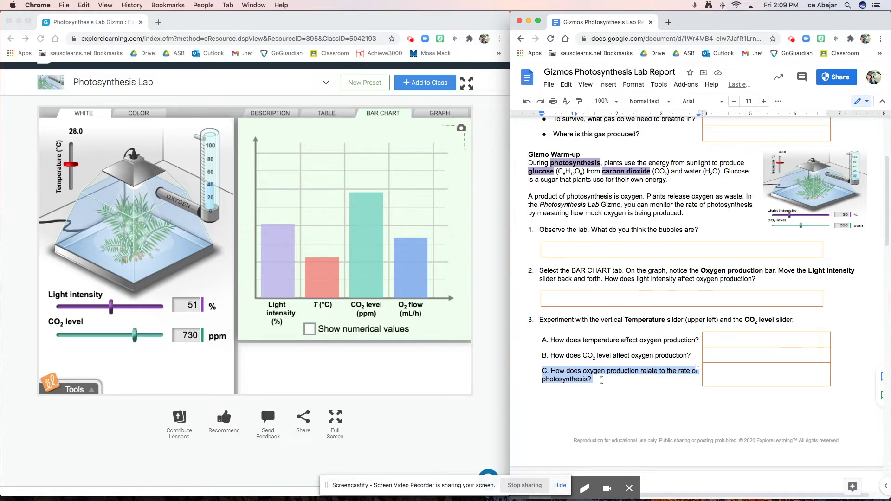
double_click(594, 372)
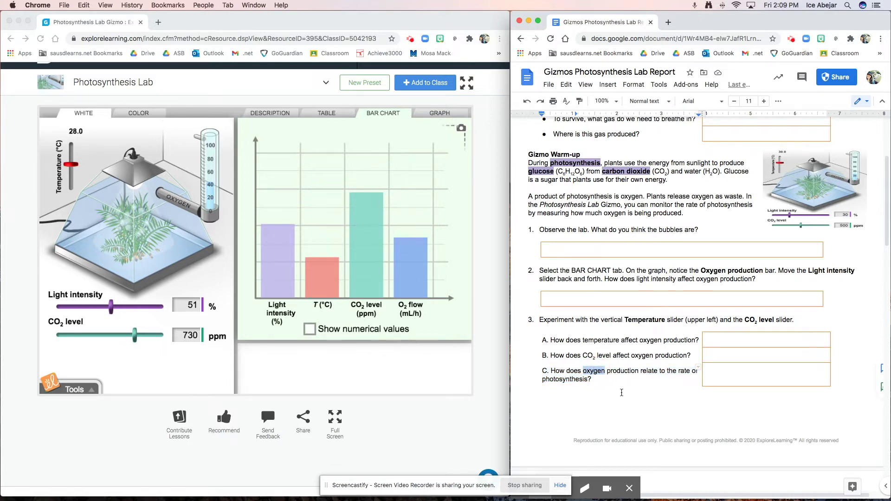
triple_click(725, 375)
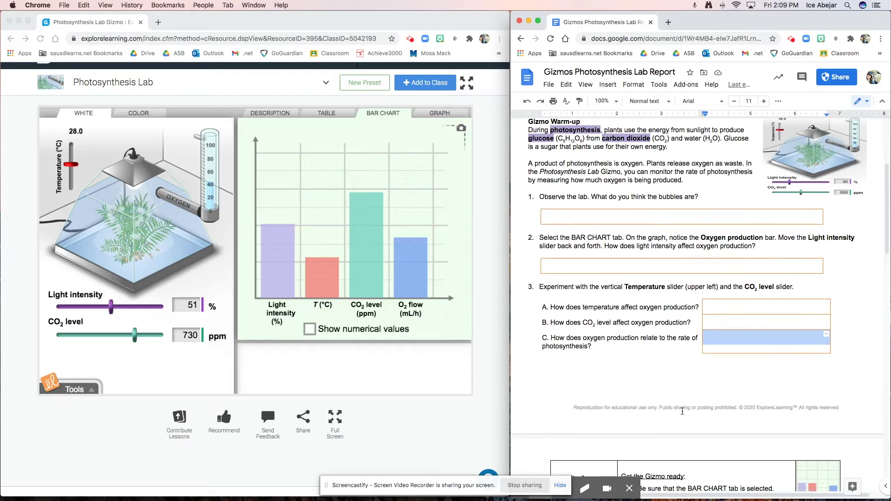
Follow the Activity A setup instructions by turning on numerical values in the simulation's bar chart
scroll(681, 411, down, 5)
scroll(682, 411, down, 3)
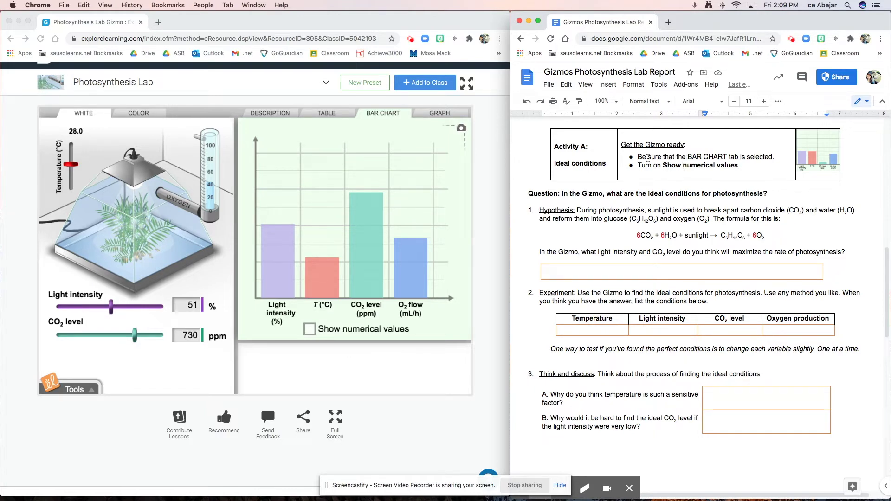
drag(622, 145, 779, 158)
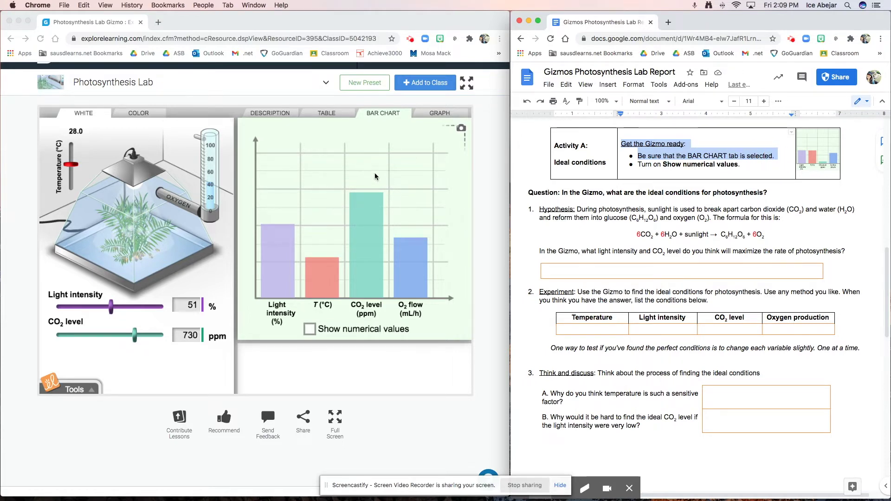
triple_click(663, 165)
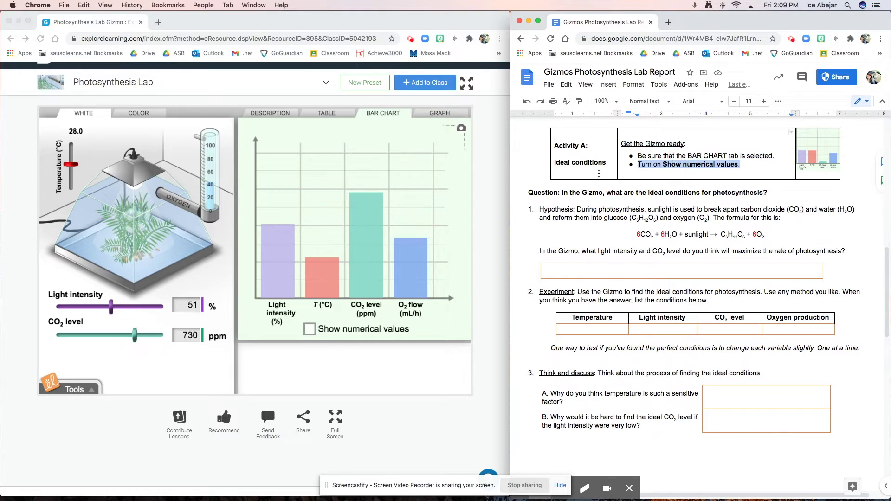
click(310, 330)
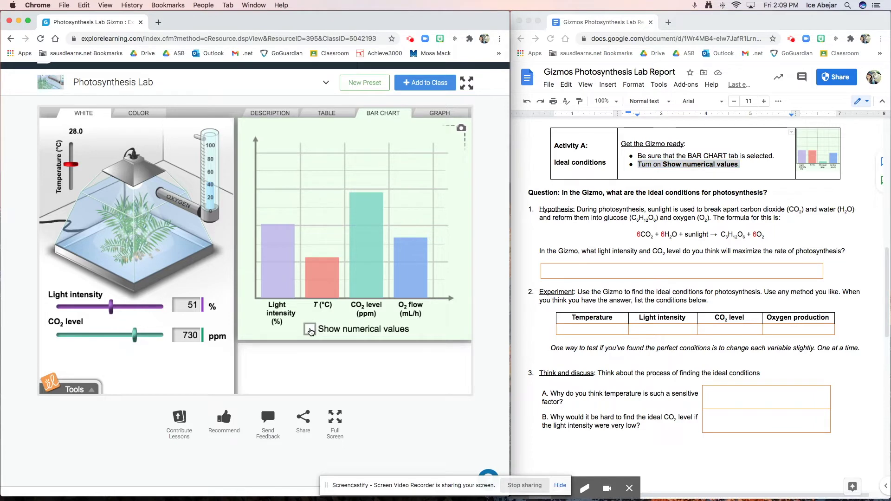
click(310, 330)
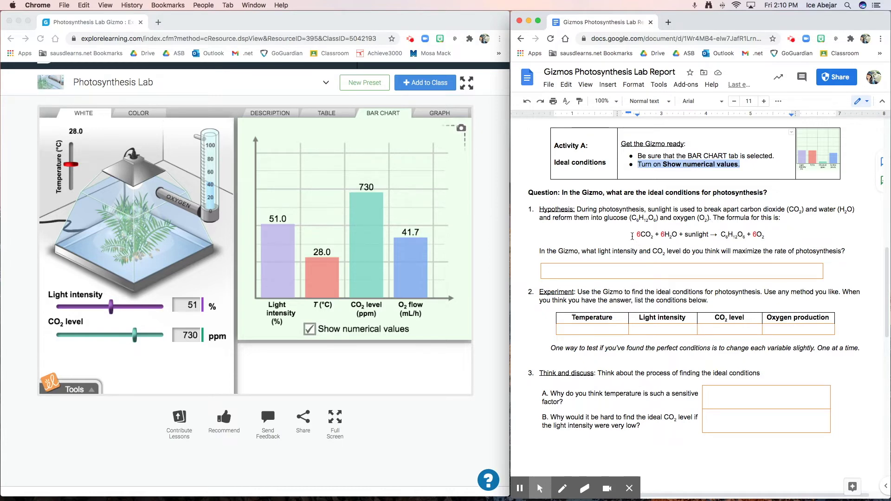
Highlight the reactants and products in the Activity A photosynthesis formula and place the cursor in the hypothesis answer box
drag(635, 236, 653, 237)
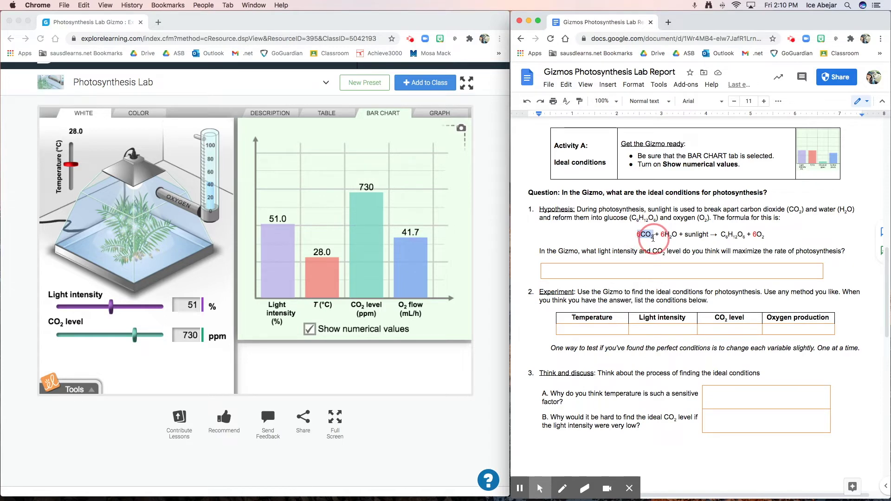
drag(661, 236, 706, 237)
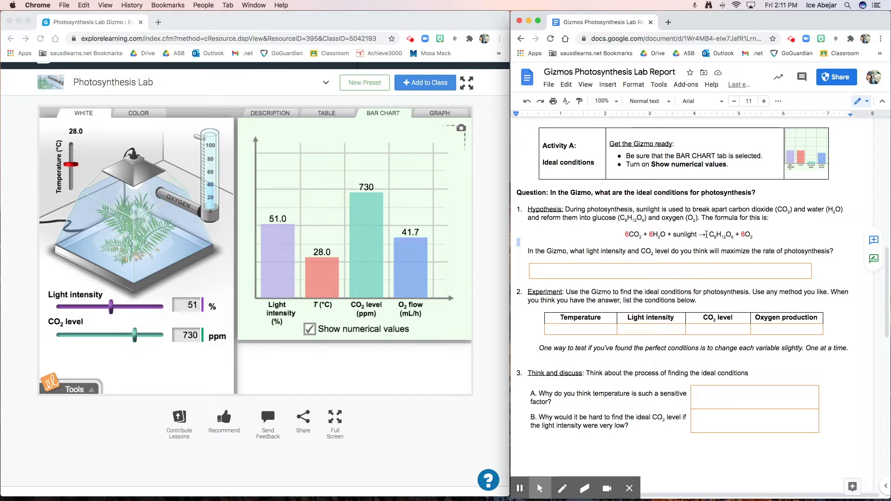
mouse_move(708, 235)
mouse_down()
mouse_move(732, 237)
mouse_move(720, 237)
mouse_up()
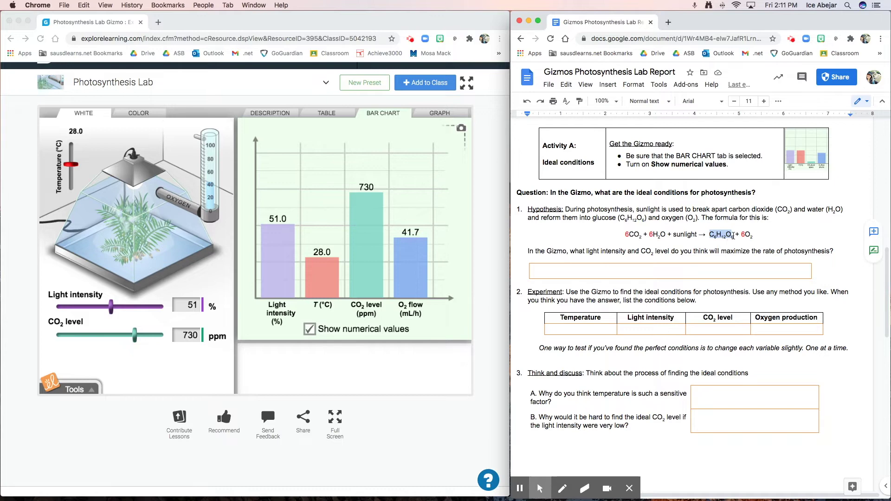
drag(742, 236, 751, 241)
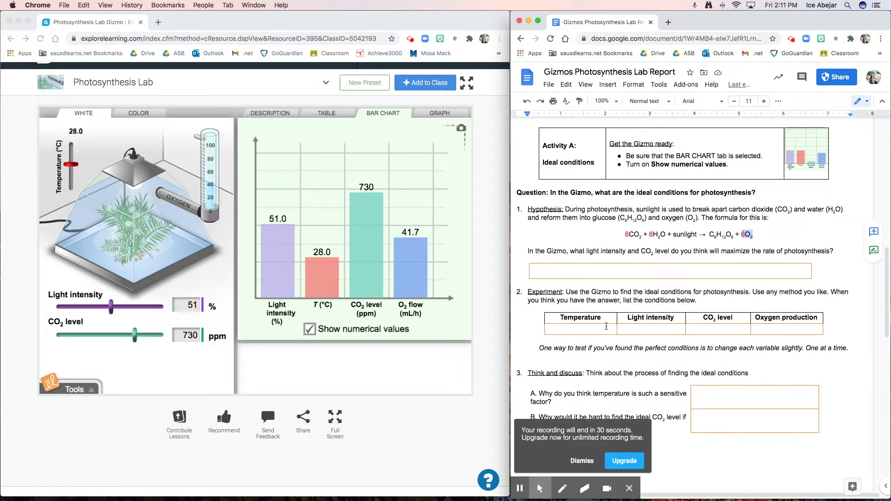
click(589, 462)
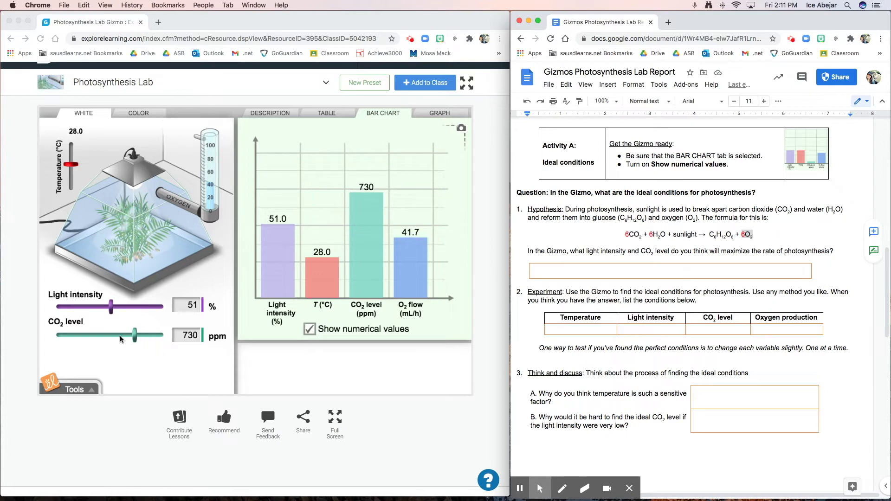
click(591, 271)
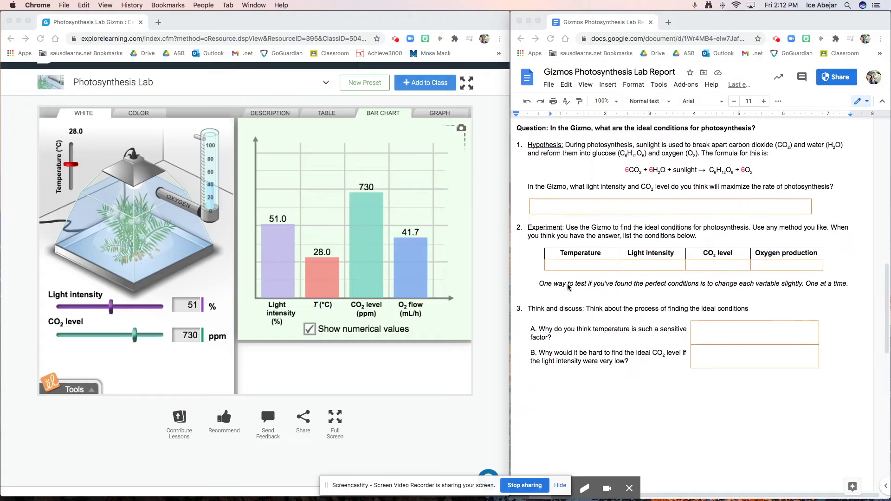
For the Activity A experiment, set the temperature to 23 °C, light intensity to 55% and CO₂ level to 610 ppm
scroll(568, 288, down, 3)
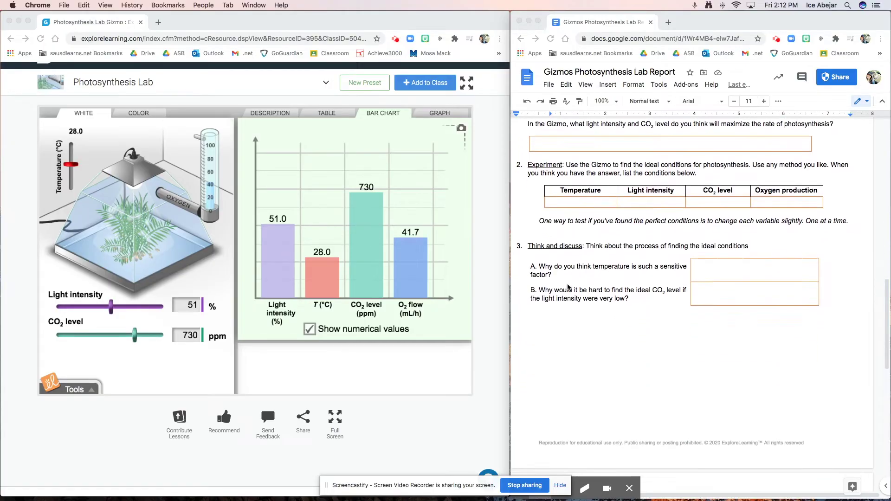
scroll(569, 288, down, 1)
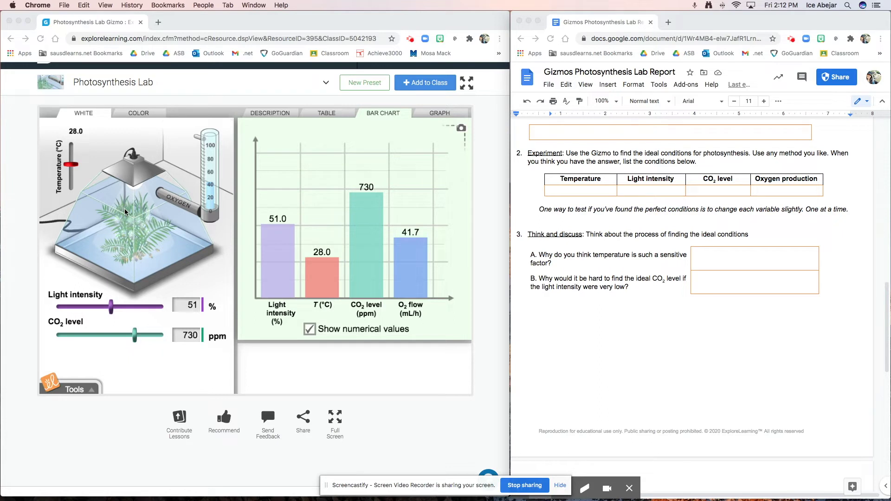
click(72, 168)
mouse_move(71, 170)
mouse_down()
mouse_move(71, 179)
mouse_move(72, 146)
mouse_move(71, 181)
mouse_move(71, 169)
mouse_up()
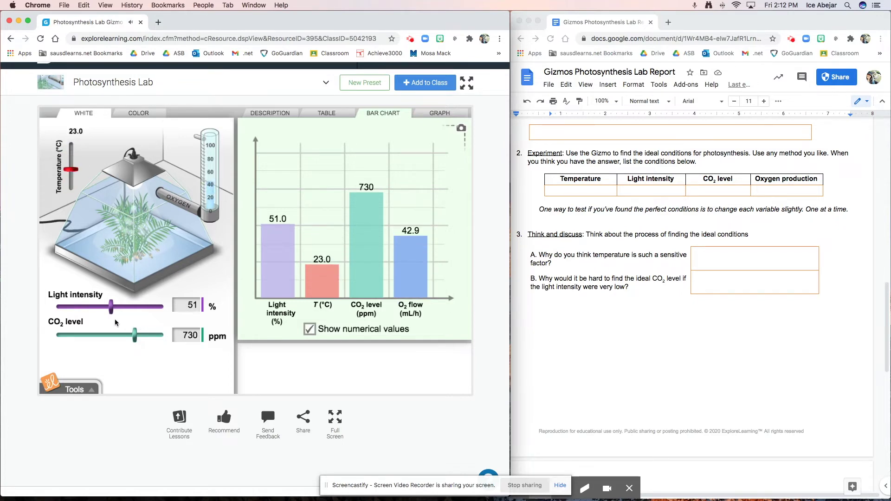
drag(111, 307, 115, 335)
mouse_move(119, 304)
mouse_down()
mouse_move(107, 306)
mouse_move(121, 332)
mouse_move(116, 306)
mouse_up()
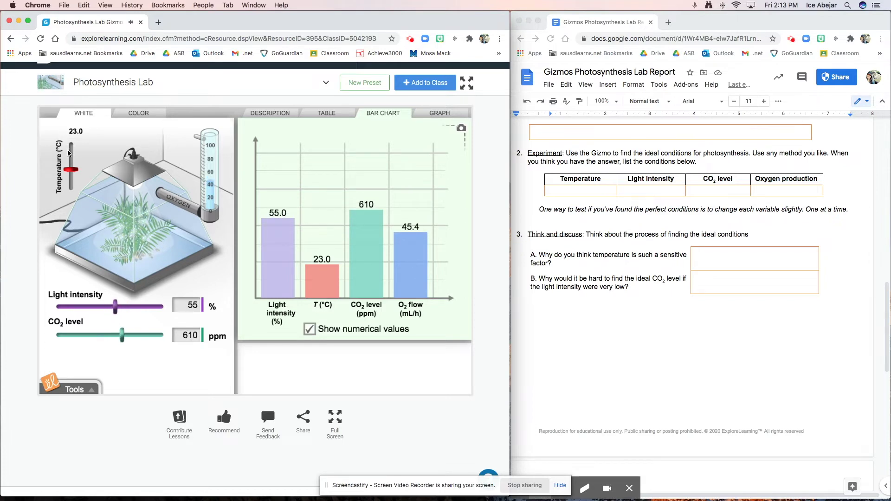
Raise only the temperature to 32 °C and consult the tip about changing one variable at a time
drag(70, 170, 71, 160)
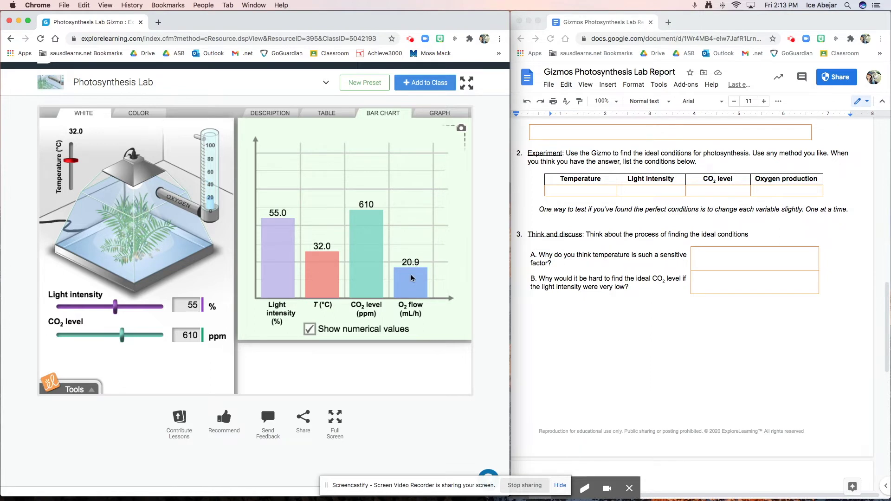
triple_click(680, 210)
click(680, 215)
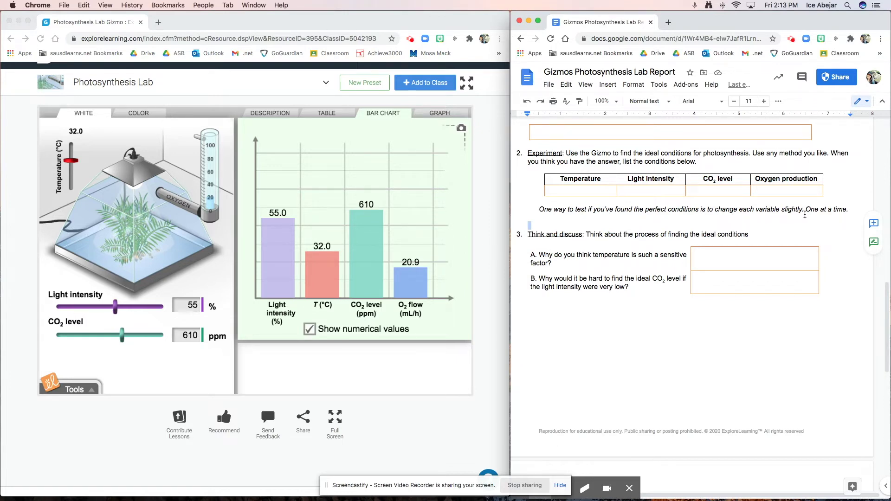
Set temperature to 25 °C, light intensity to 76% and CO₂ level to 740 ppm, and select the experiment table's empty Temperature cell
drag(116, 310, 136, 334)
drag(71, 161, 71, 167)
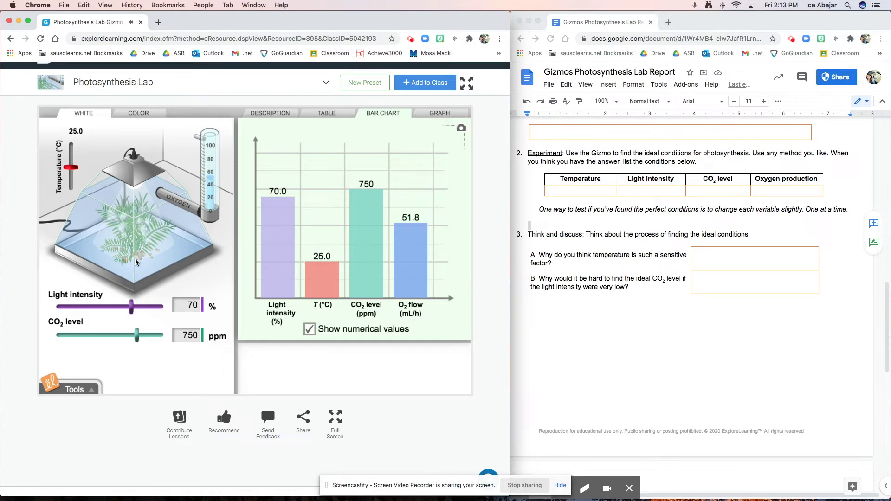
drag(132, 304, 135, 303)
drag(136, 335, 140, 332)
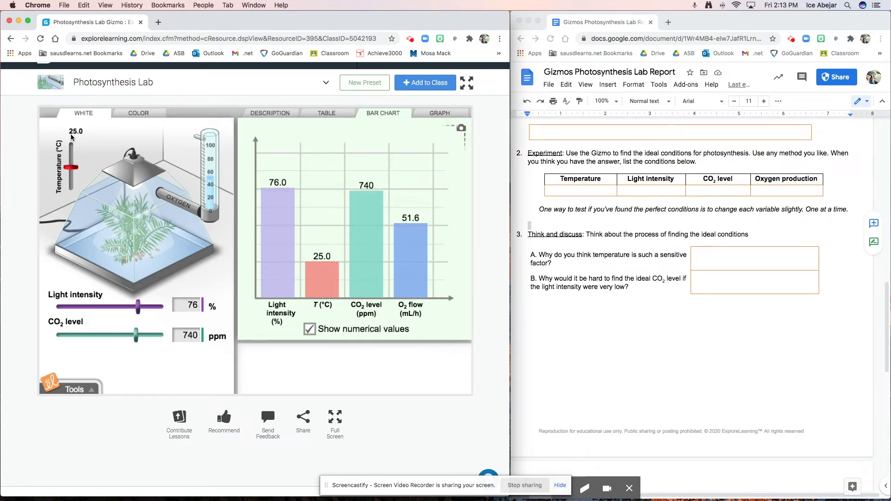
click(585, 194)
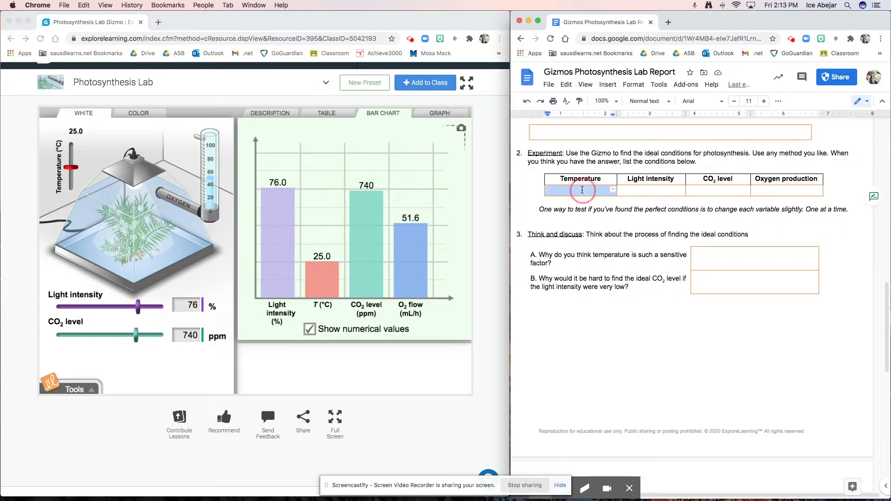
Go through the experiment table's empty Temperature, Light intensity, CO₂ level and Oxygen production cells, ending in the Oxygen production cell
click(654, 192)
click(724, 190)
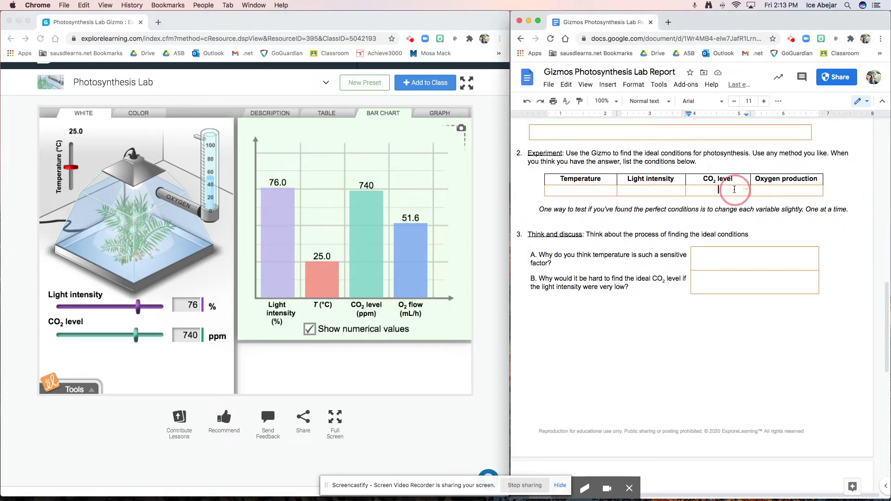
triple_click(583, 189)
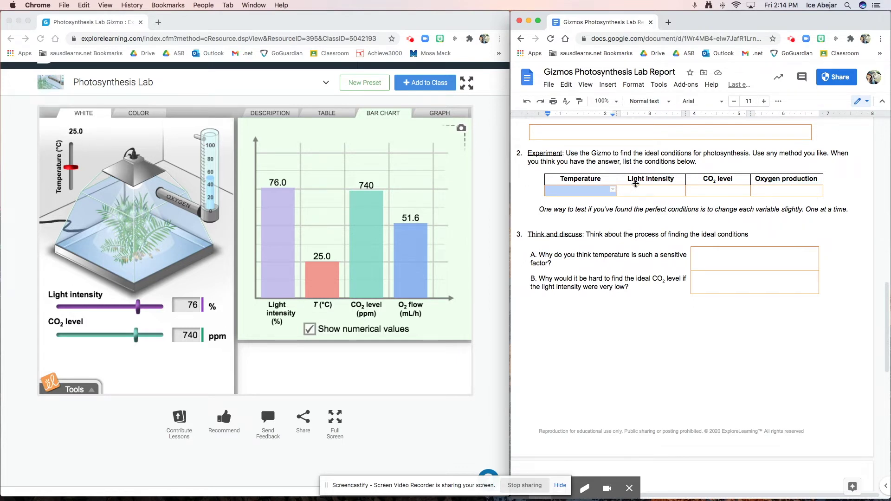
triple_click(651, 191)
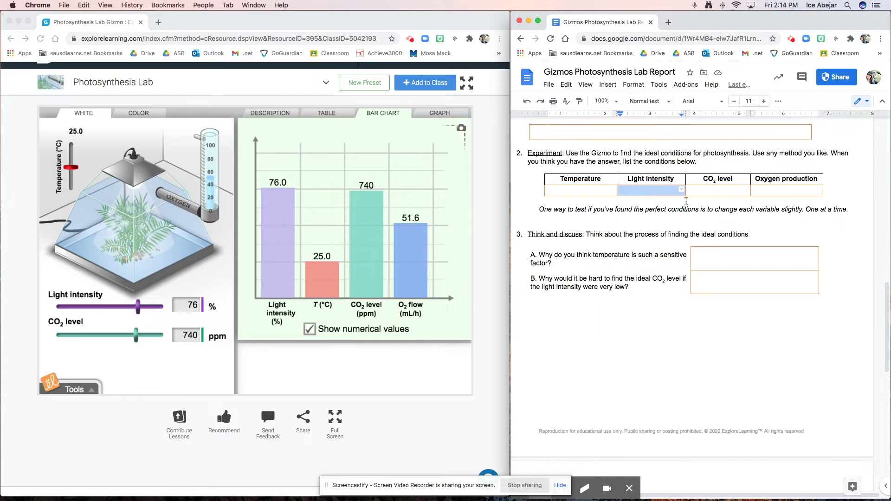
key(Tab)
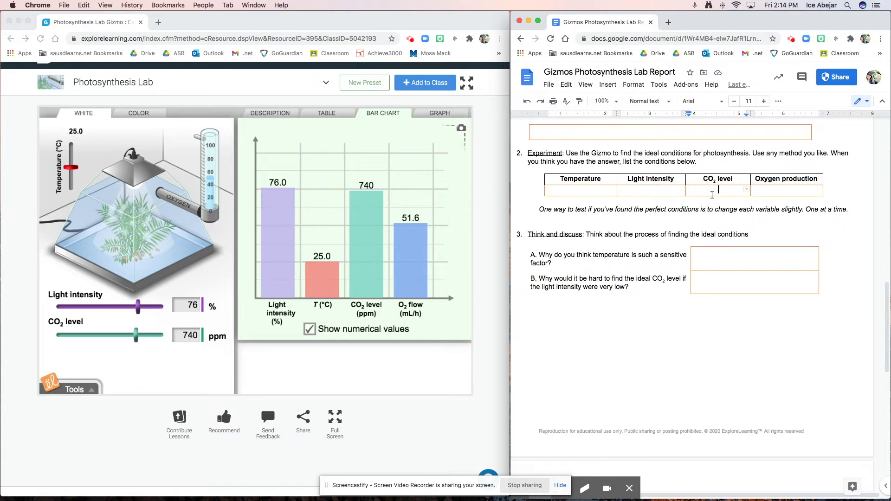
key(Tab)
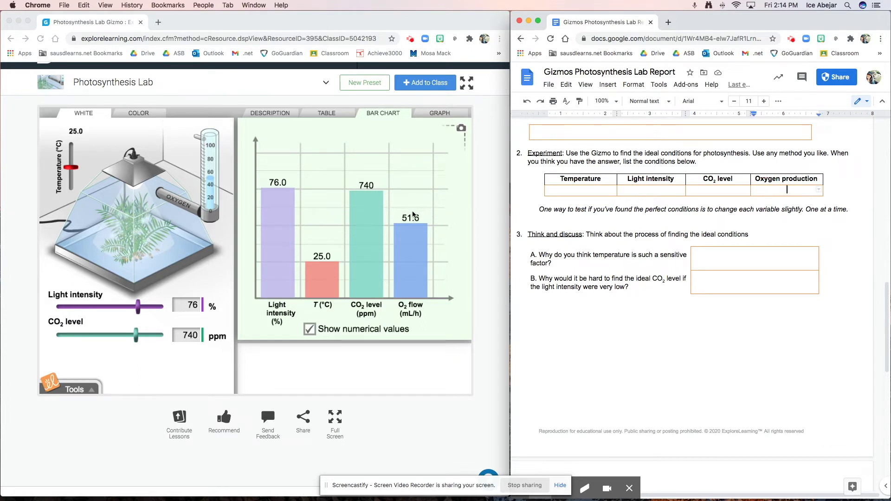
Set the simulation's light intensity to 62%, CO₂ level to 660 ppm and temperature to 23 °C
click(131, 310)
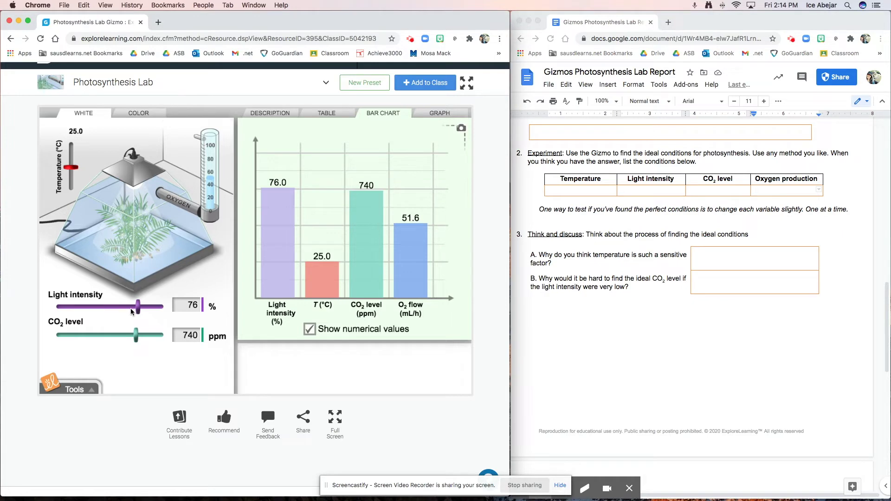
drag(138, 306, 128, 334)
drag(71, 168, 69, 169)
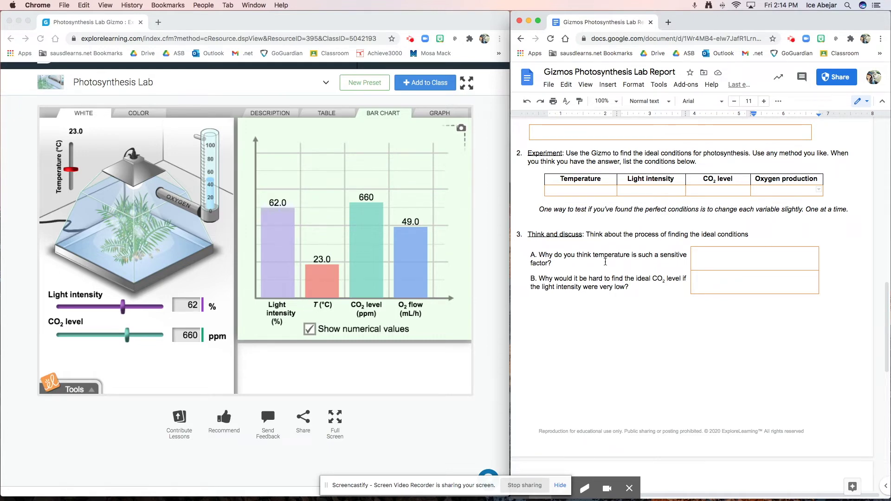
For the highlighted question A on temperature sensitivity, lower the temperature to 21 °C and select the question's answer box
drag(538, 256, 551, 263)
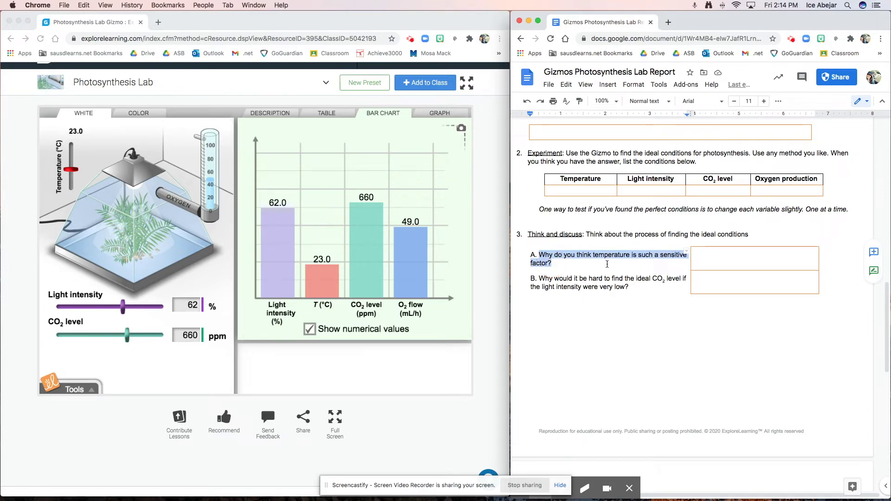
click(145, 211)
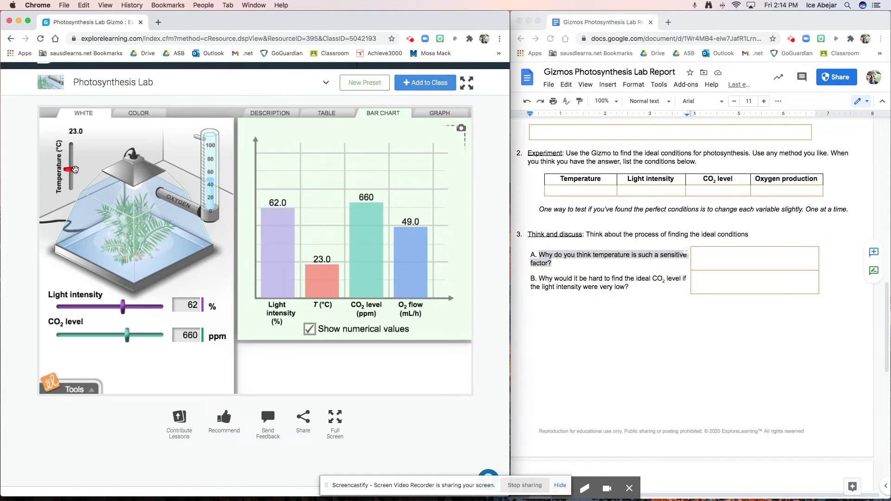
drag(74, 169, 98, 171)
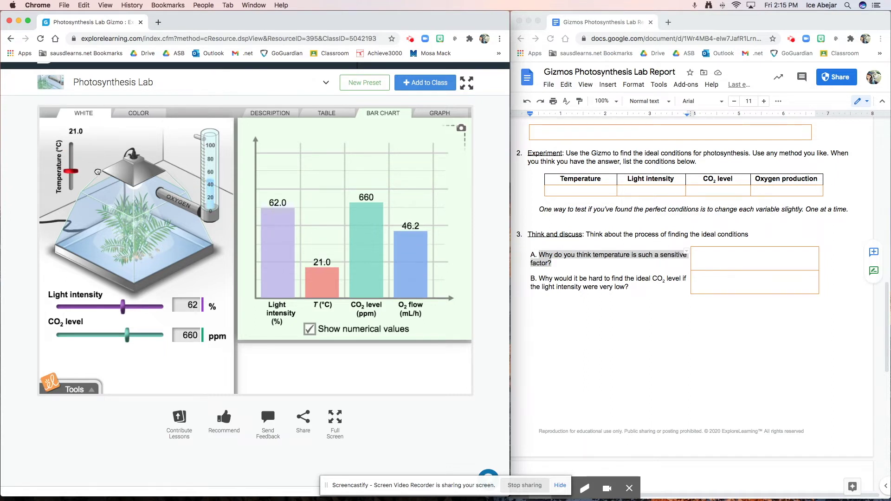
click(736, 258)
double_click(734, 258)
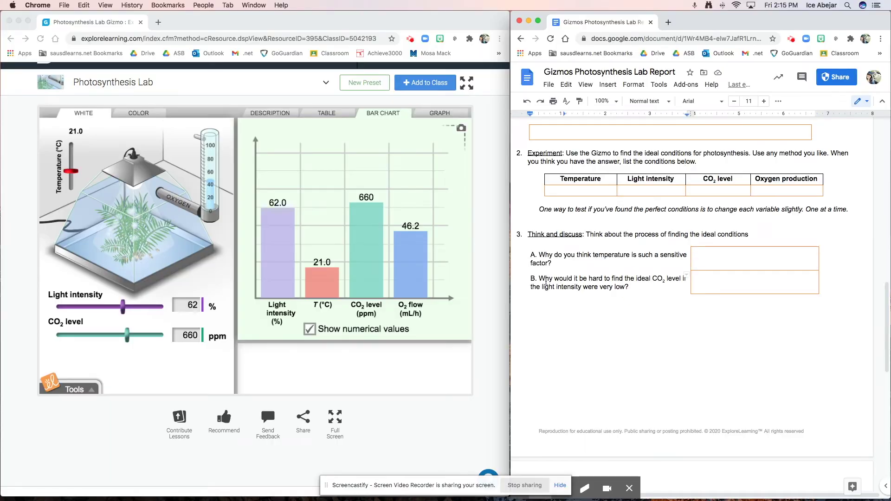
For the highlighted question B, set light intensity to 23% and CO₂ level to 720 ppm, and place the cursor in its answer box
drag(541, 280, 622, 292)
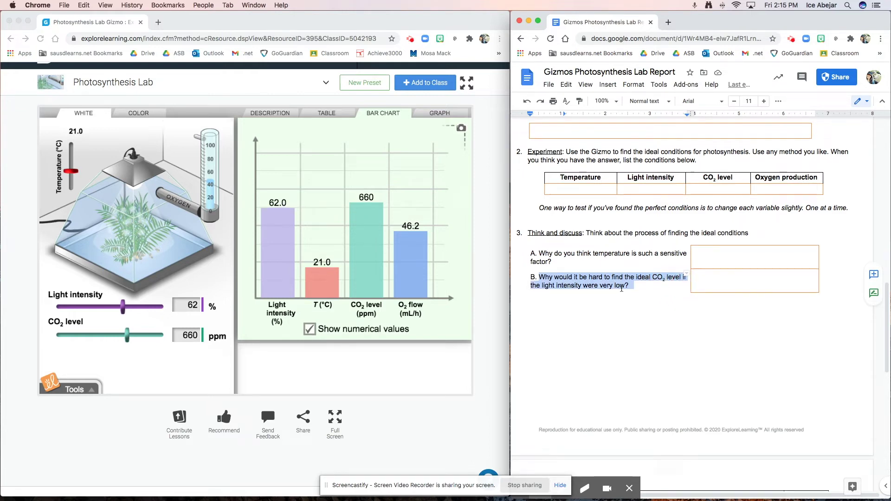
click(157, 312)
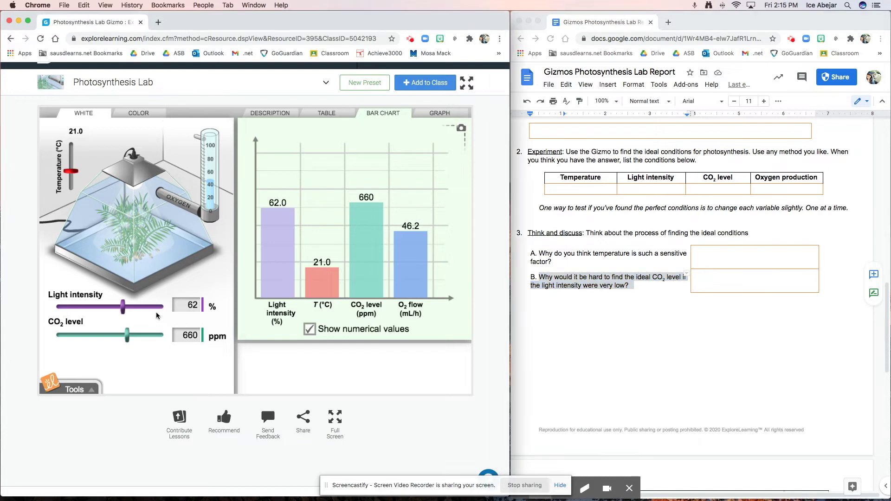
drag(120, 308, 82, 310)
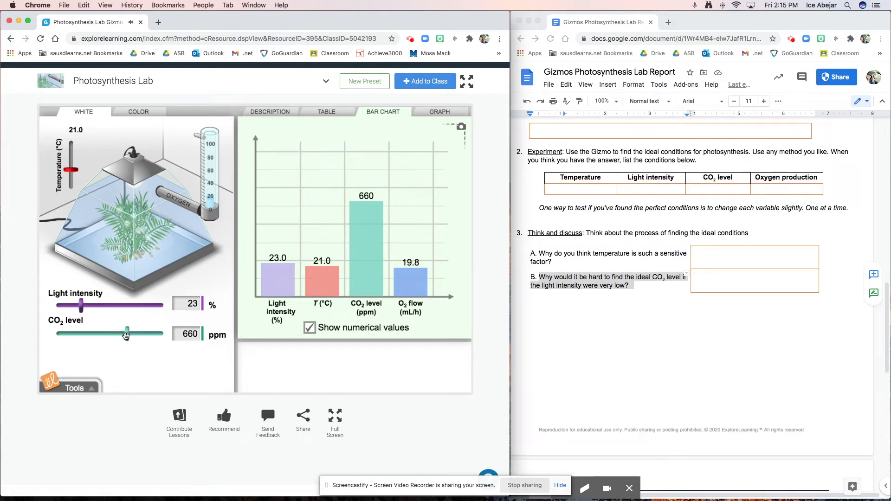
mouse_move(126, 336)
mouse_down()
mouse_move(154, 335)
mouse_move(57, 336)
mouse_move(181, 344)
mouse_move(70, 335)
mouse_move(160, 332)
mouse_move(101, 333)
mouse_move(133, 331)
mouse_up()
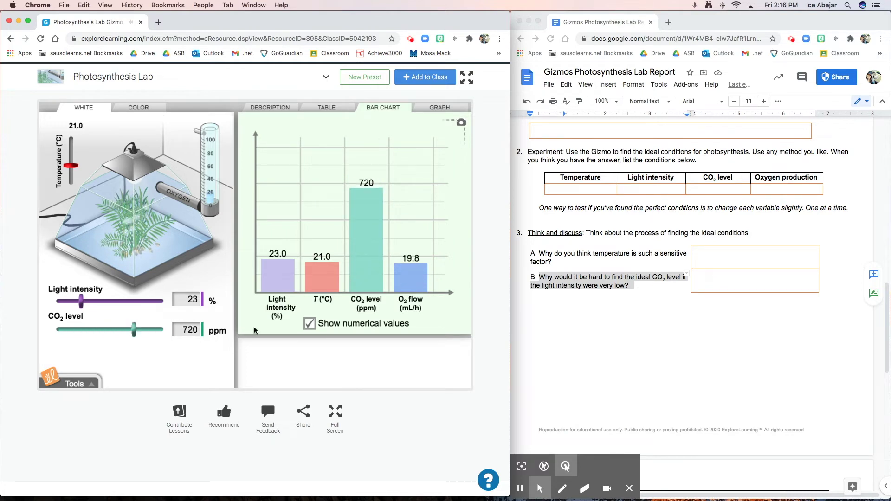
click(747, 269)
click(742, 278)
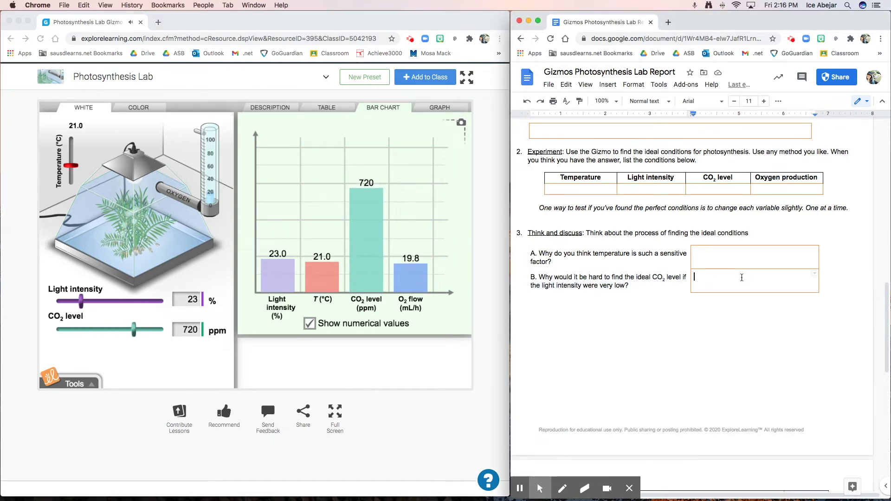
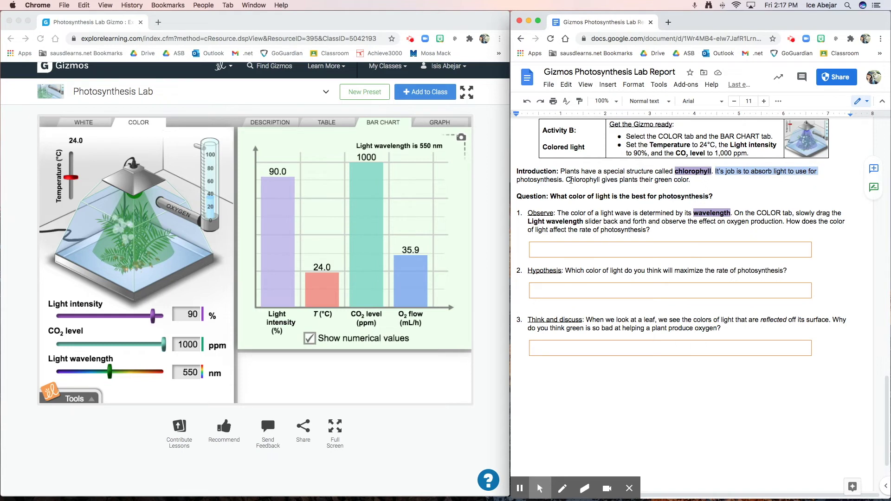
Highlight Activity B's sentence on chlorophyll's green color and the Observe question on how light color affects the rate of photosynthesis
click(556, 180)
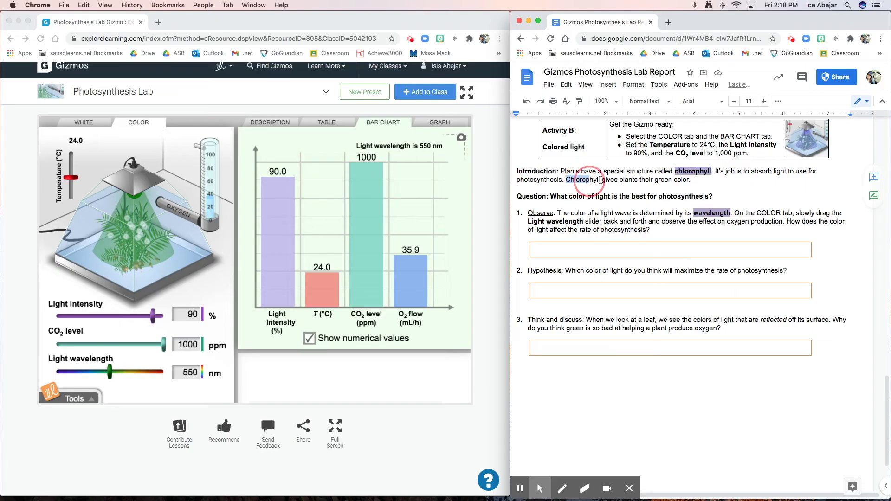
drag(567, 180, 687, 183)
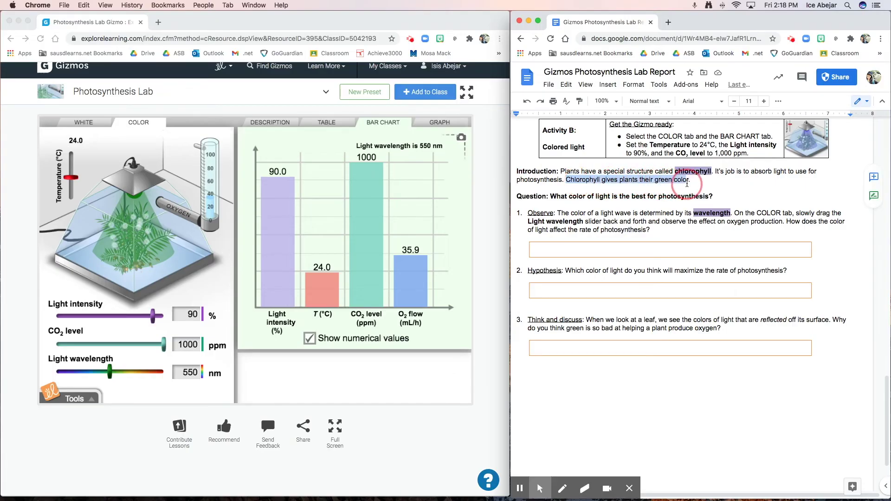
click(583, 224)
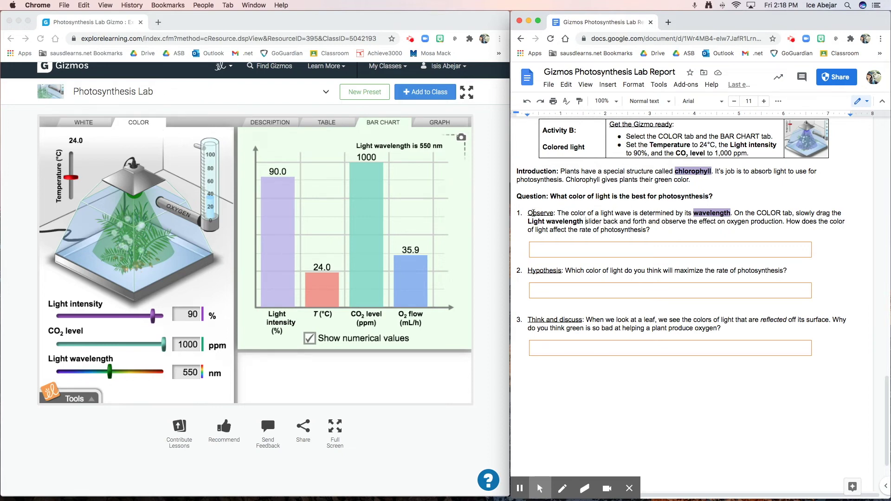
drag(558, 213, 764, 226)
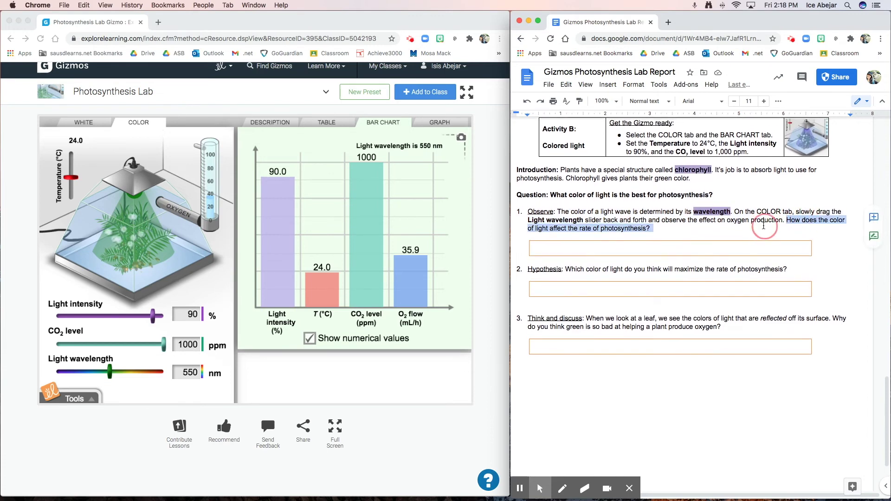
scroll(605, 204, down, 1)
scroll(606, 204, up, 1)
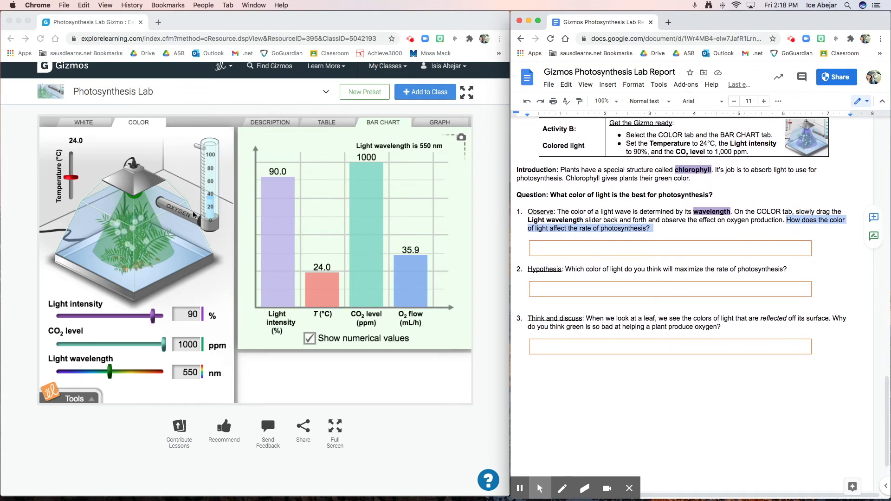
Move the light wavelength to 400 nm, 700 nm and 570 nm, and select the Activity B Observe answer box
click(110, 374)
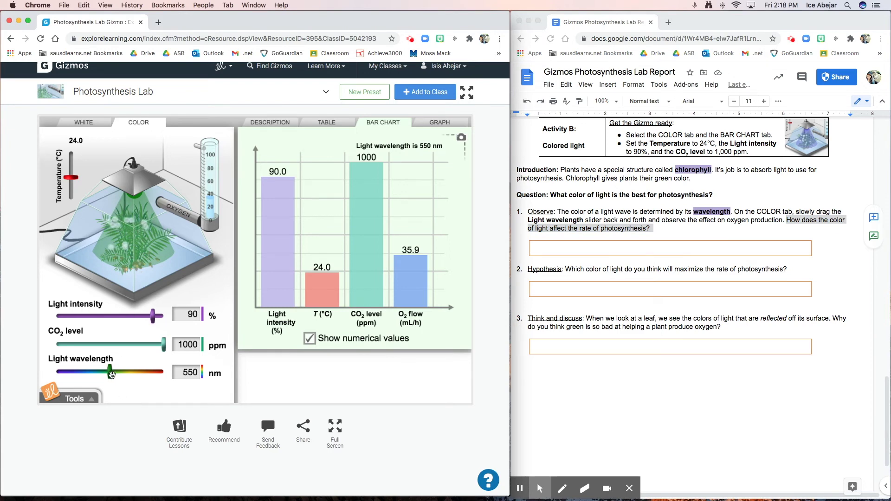
drag(110, 375, 57, 370)
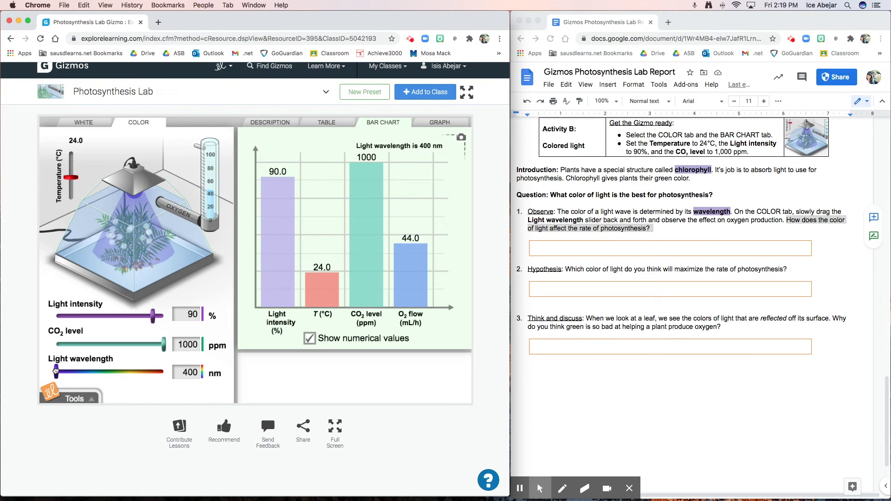
drag(53, 370, 167, 385)
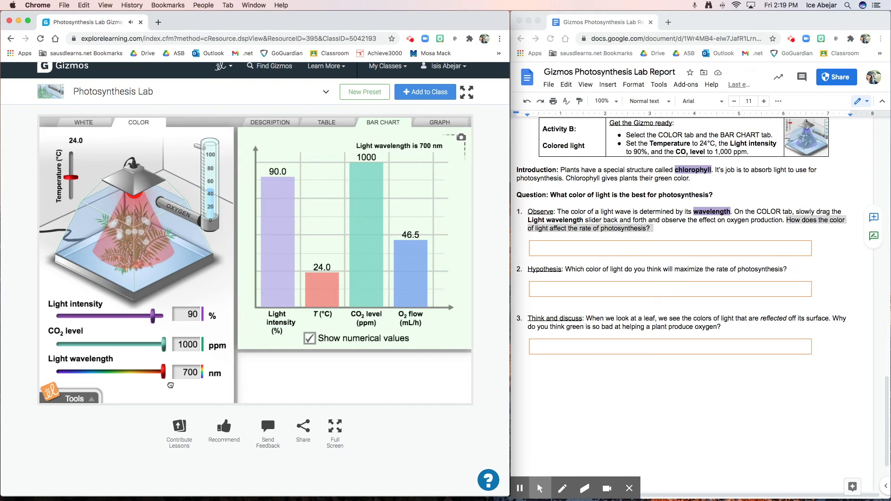
drag(171, 385, 120, 380)
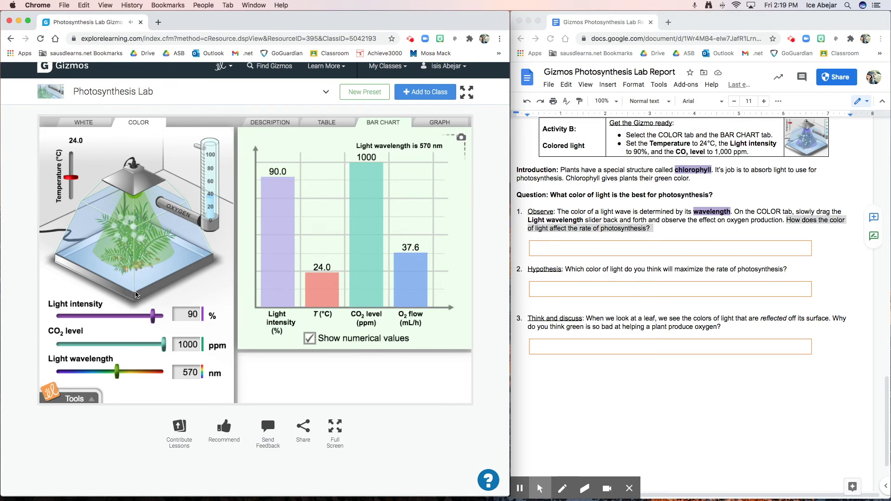
click(646, 238)
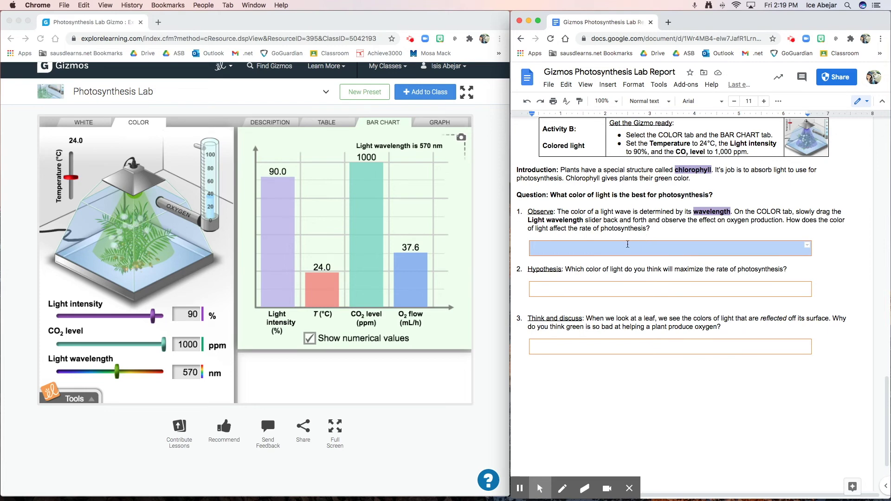
click(626, 247)
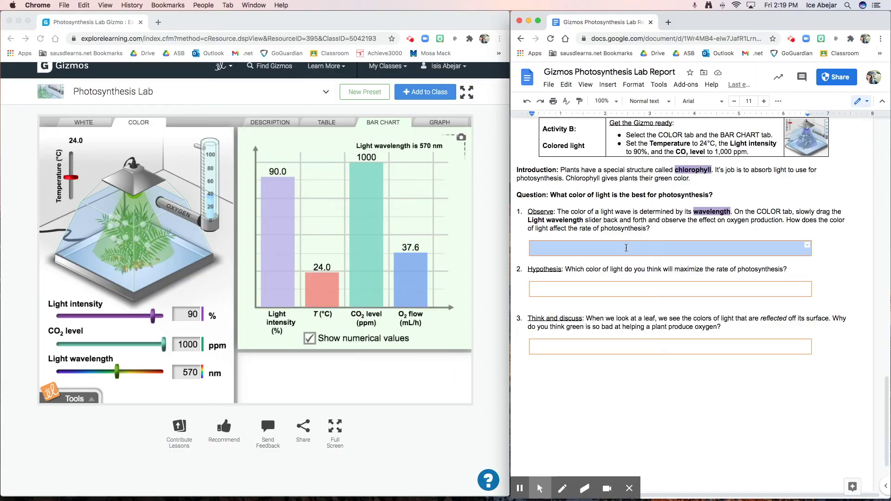
For the highlighted Activity B hypothesis question, set the light wavelength to 550 nm and select the hypothesis answer box
double_click(544, 271)
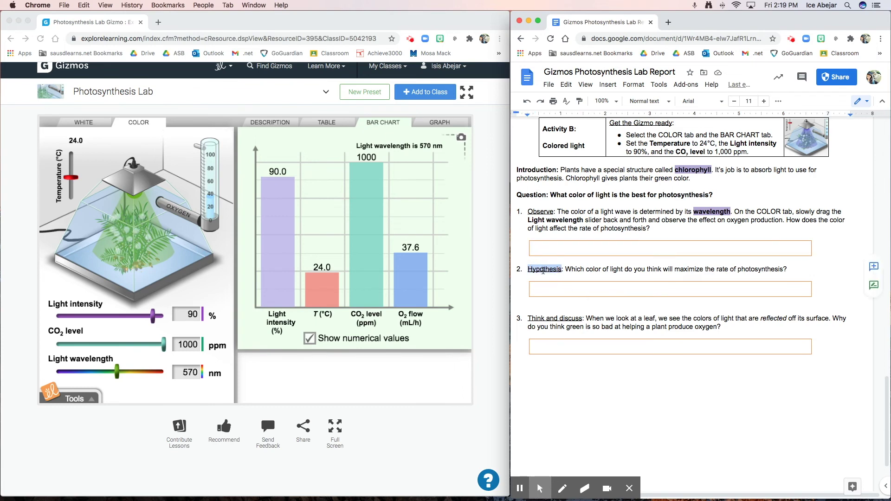
drag(565, 273, 788, 271)
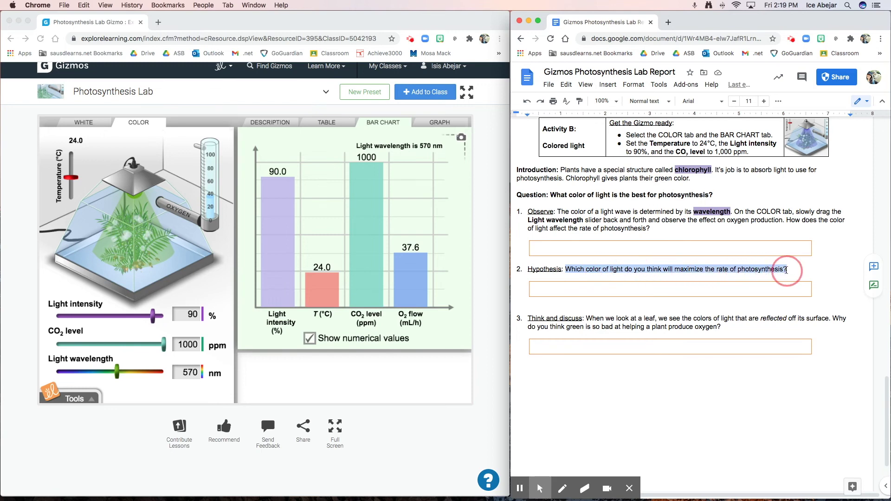
click(655, 290)
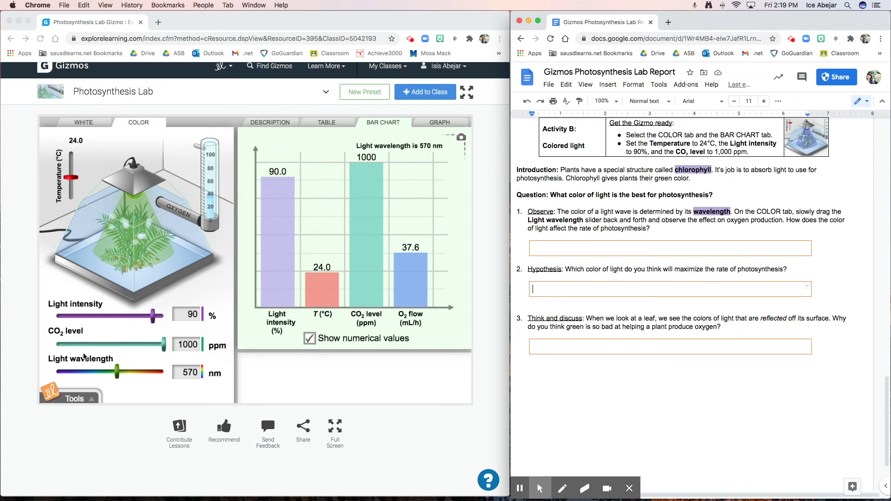
mouse_move(117, 376)
mouse_down()
mouse_move(100, 374)
mouse_move(168, 381)
mouse_move(65, 377)
mouse_move(111, 376)
mouse_up()
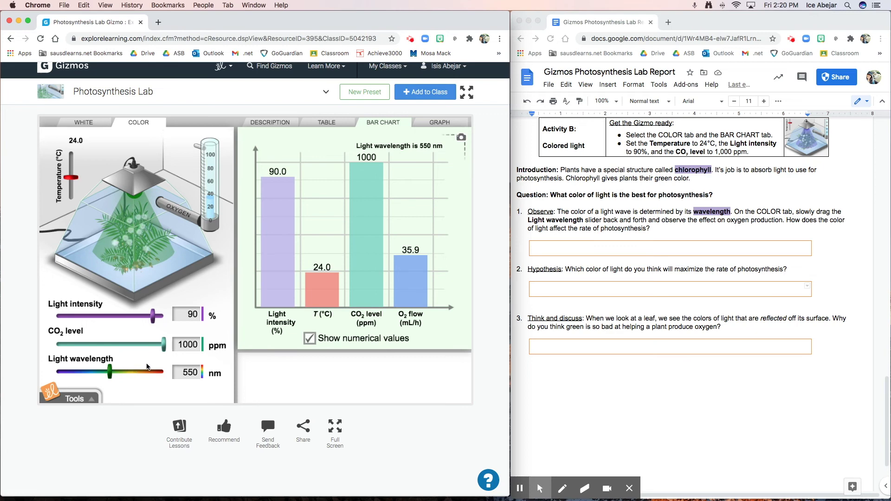
click(560, 288)
double_click(560, 286)
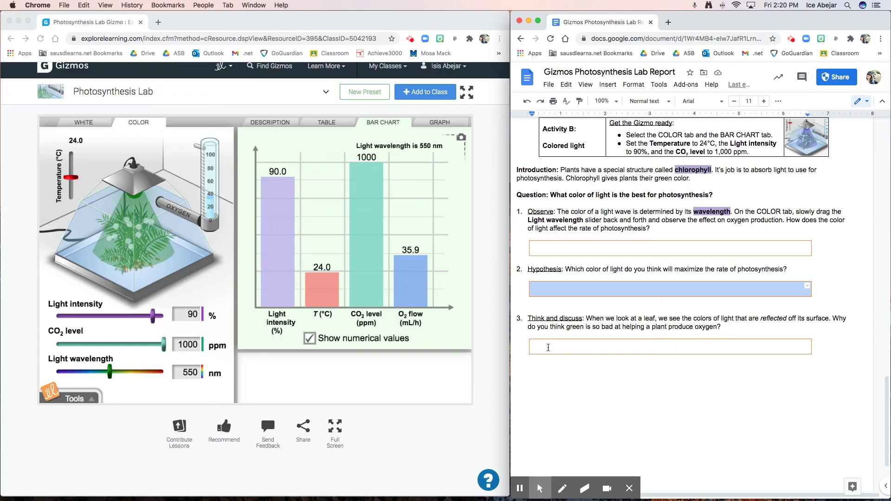
Place the cursor in the Activity B Think and discuss answer box and highlight the question on why green is bad for oxygen production
click(549, 347)
click(546, 348)
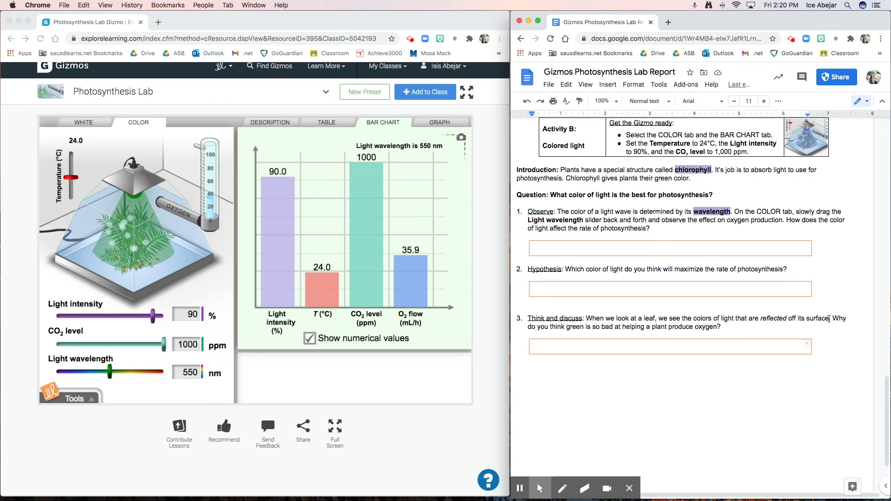
drag(834, 318, 834, 325)
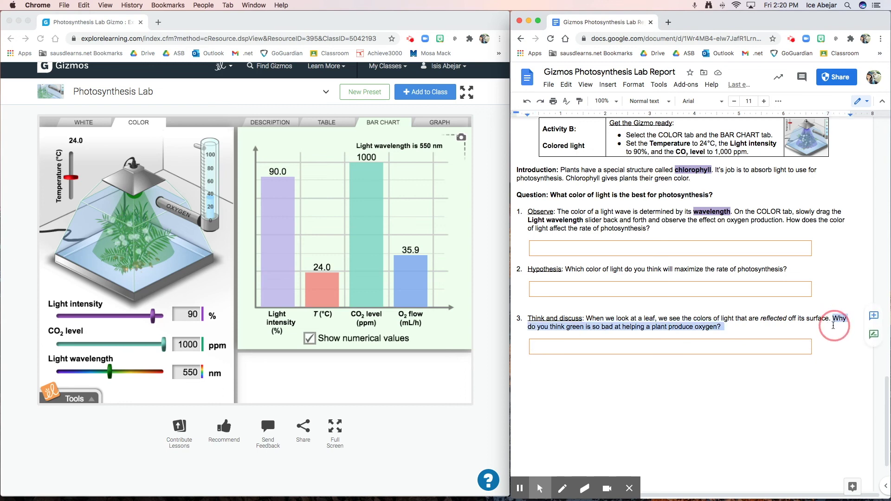
Clear the text highlight on the Activity B Think and discuss question and select its empty answer box
click(728, 328)
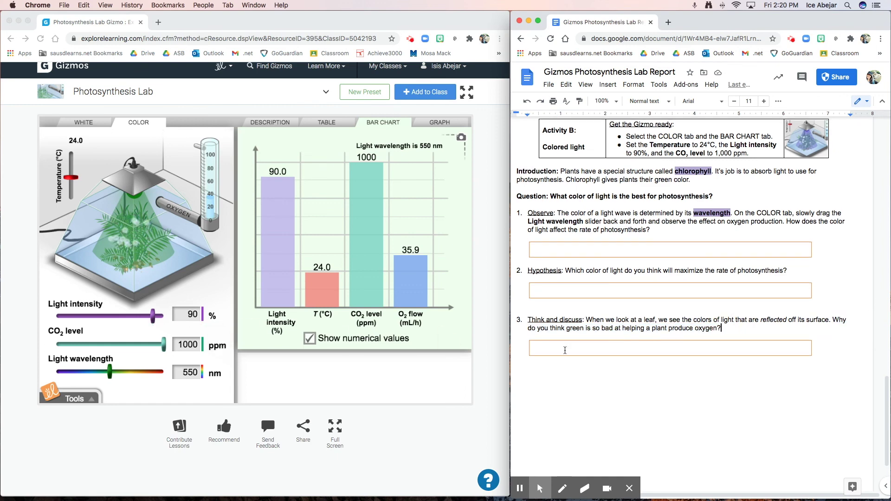
click(592, 346)
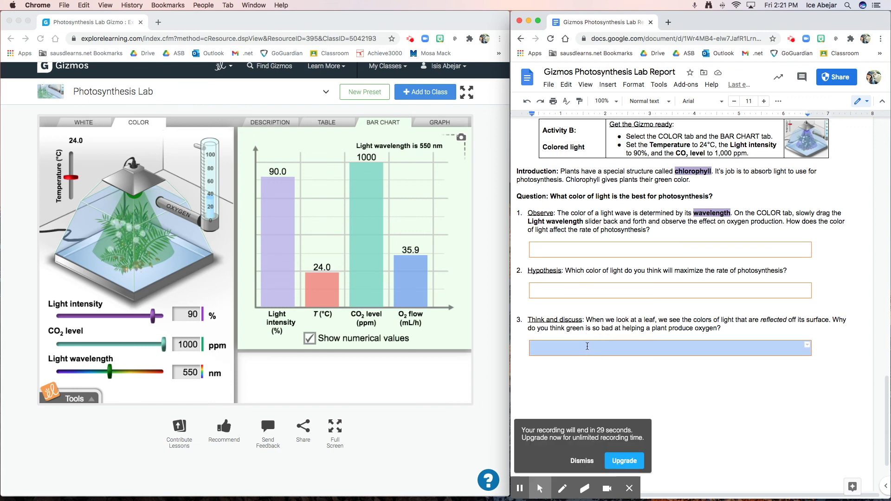
click(565, 466)
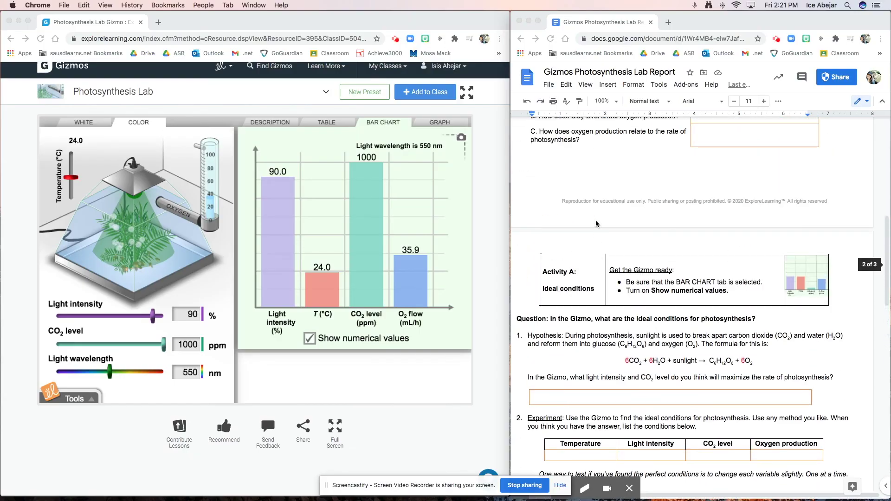
Return to the beginning of the lab report and the top of the Photosynthesis Lab page for a final review
scroll(596, 221, up, 15)
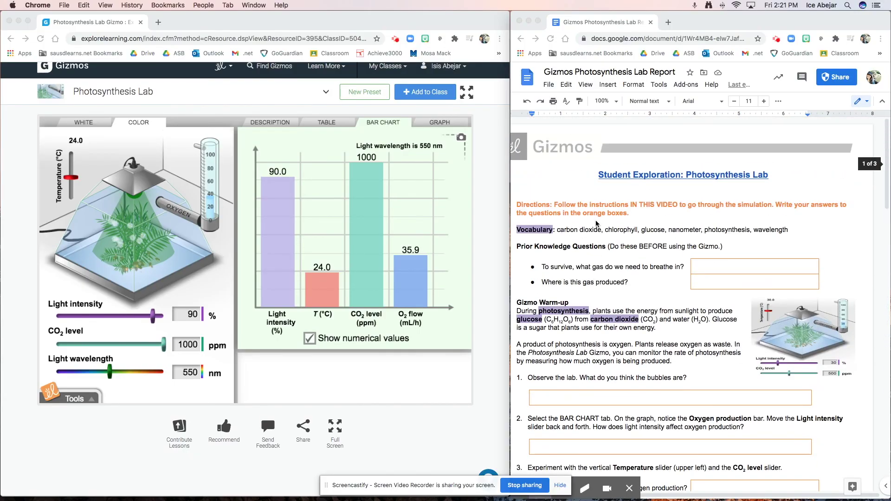
scroll(594, 224, left, 2)
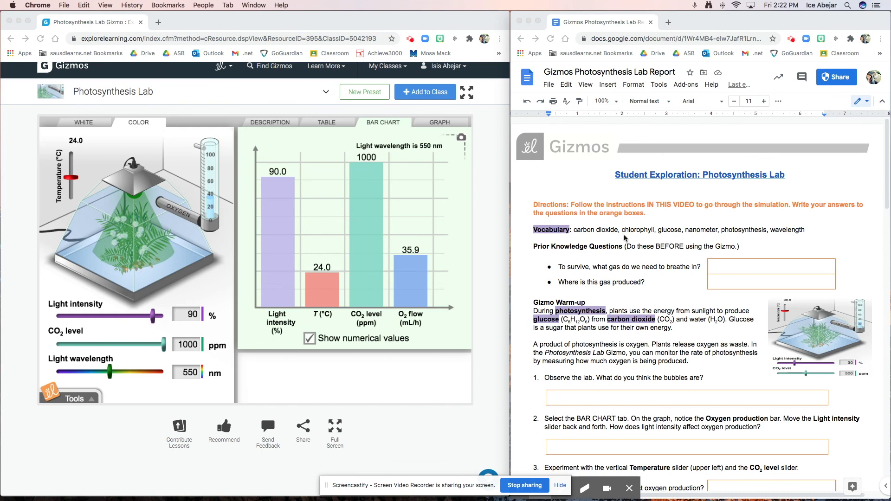
scroll(285, 196, up, 1)
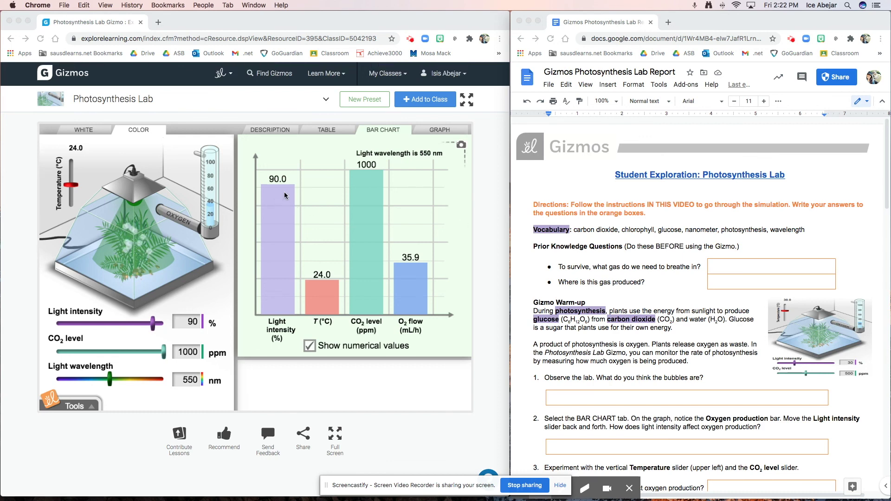